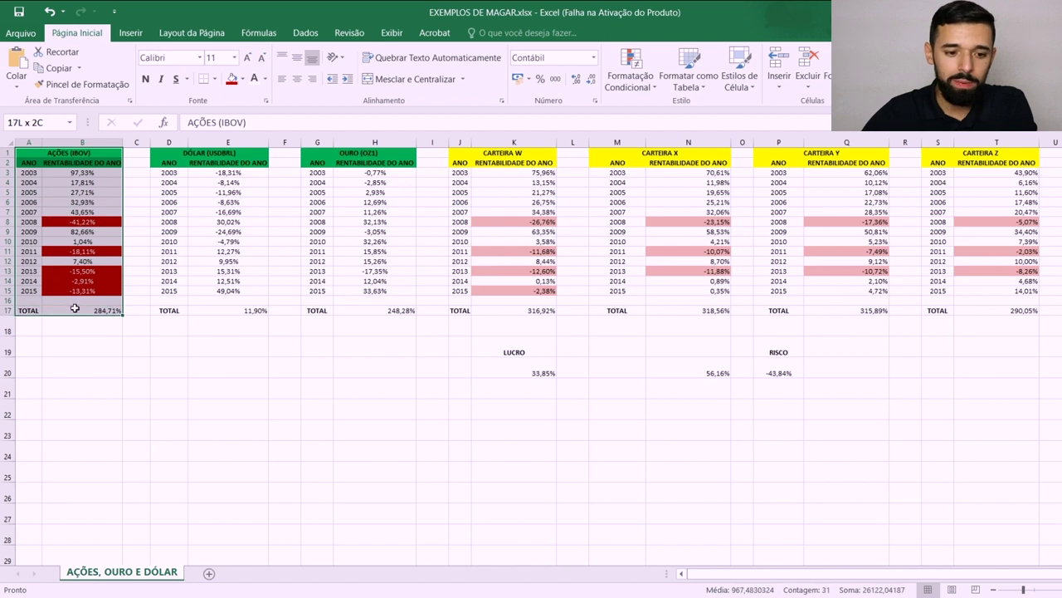
# Examine the yearly returns in the AÇÕES (IBOV) table from 2003 to 2015
pyautogui.click(56, 182)
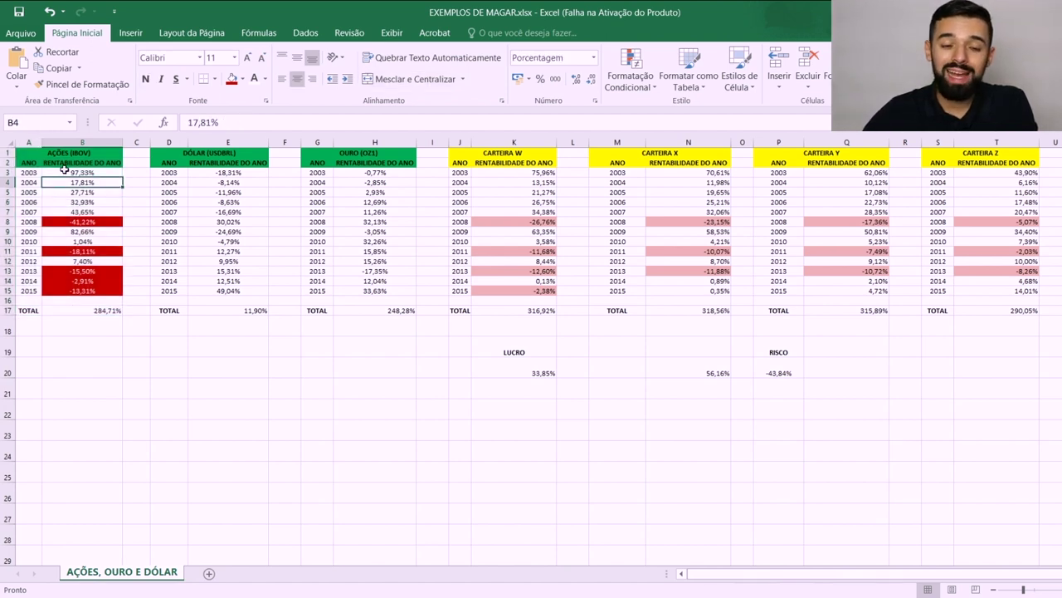
pyautogui.click(72, 155)
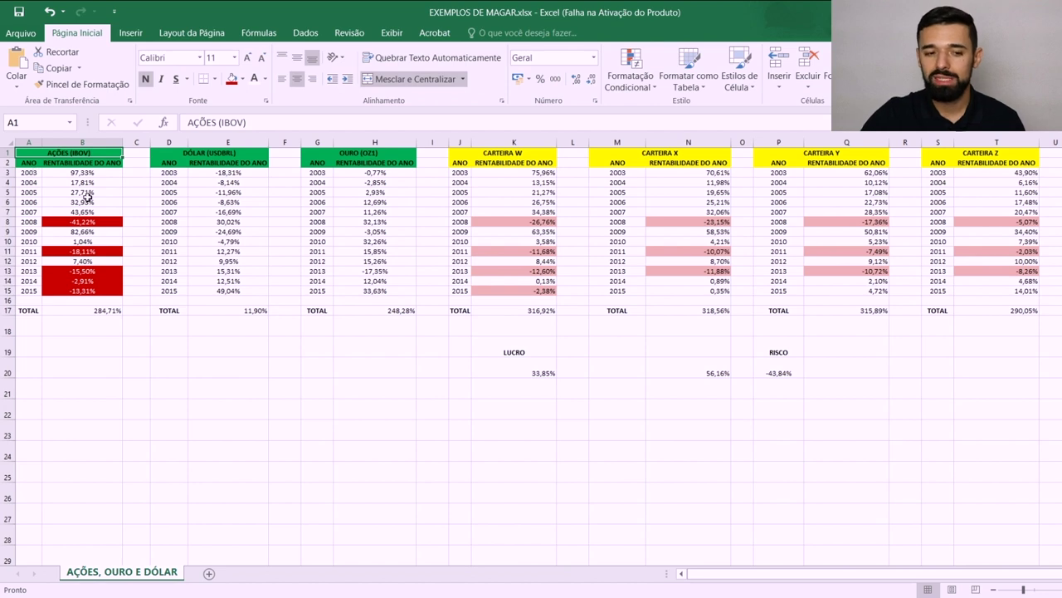
pyautogui.click(33, 172)
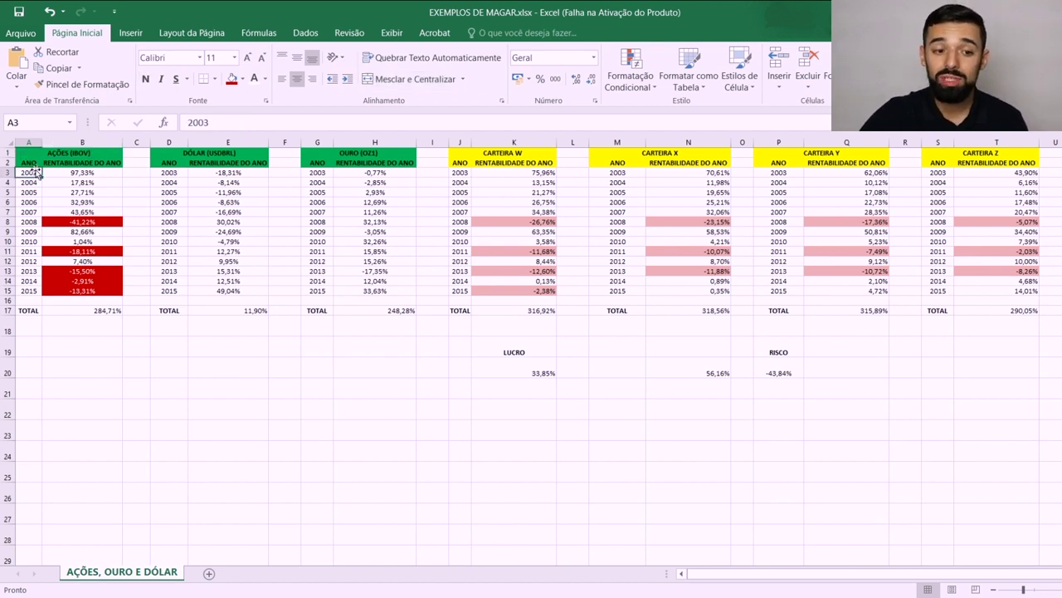
pyautogui.click(37, 289)
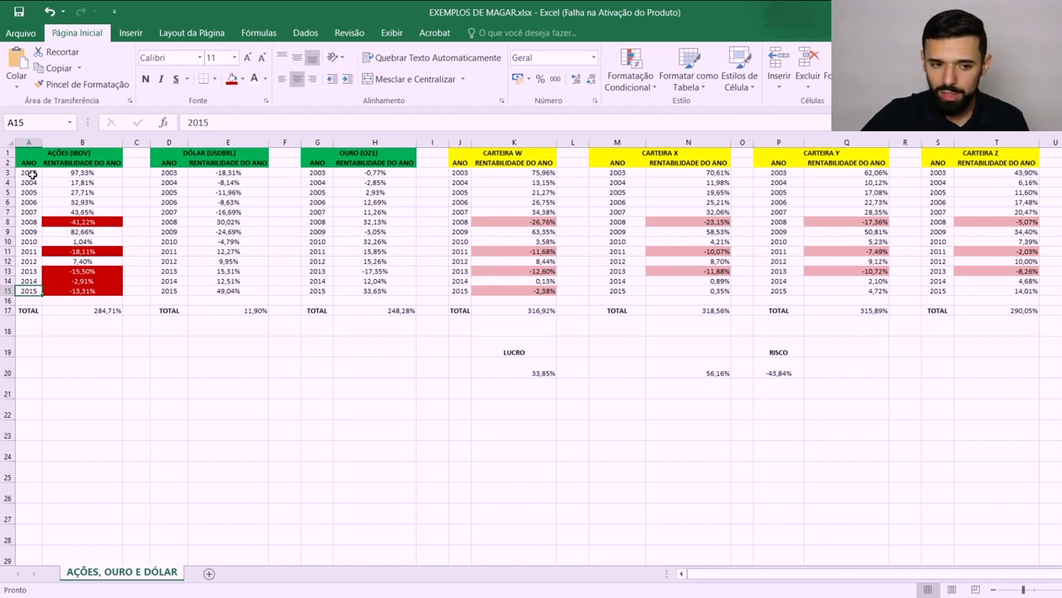
pyautogui.click(82, 260)
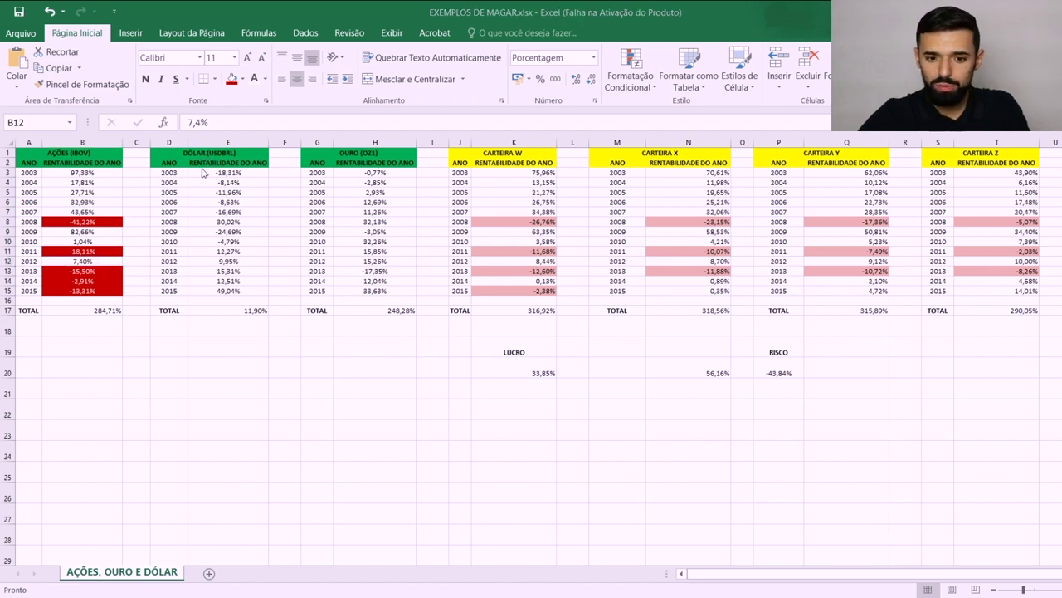
# Review the DÓLAR (USDBRL) table from 2003 to 2015, including its total, and compare its yearly returns with those of AÇÕES (IBOV)
pyautogui.click(171, 174)
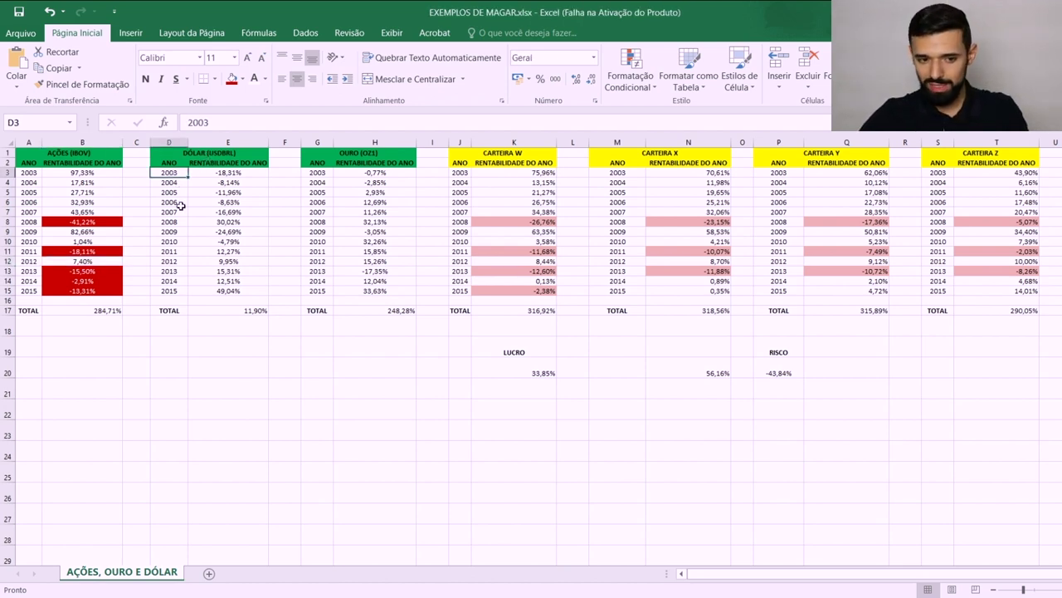
pyautogui.click(170, 291)
pyautogui.click(208, 153)
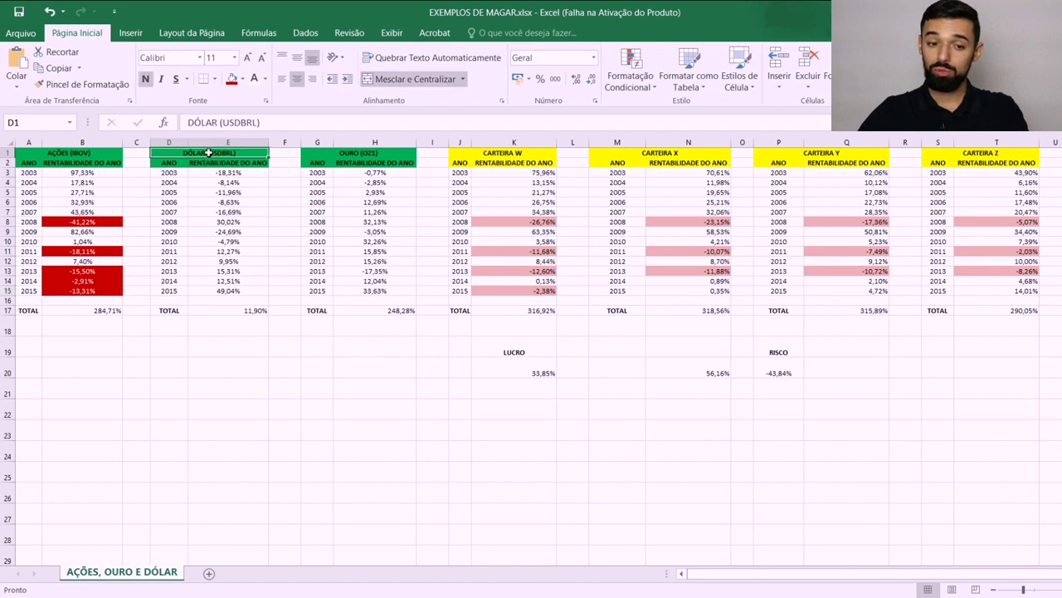
pyautogui.moveTo(217, 174); pyautogui.dragTo(218, 292)
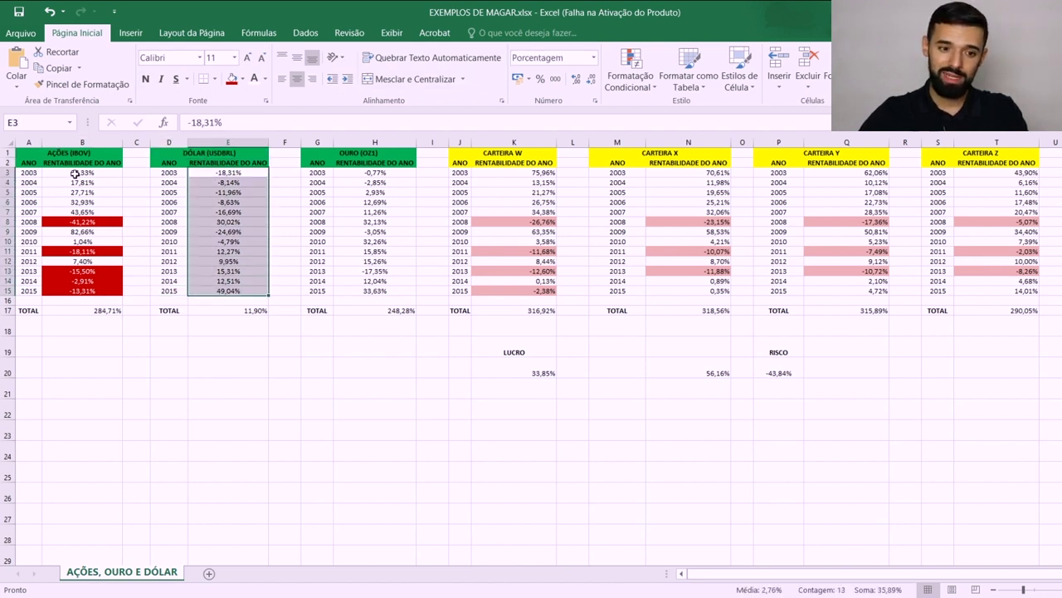
pyautogui.moveTo(75, 173); pyautogui.dragTo(75, 271)
pyautogui.click(79, 202)
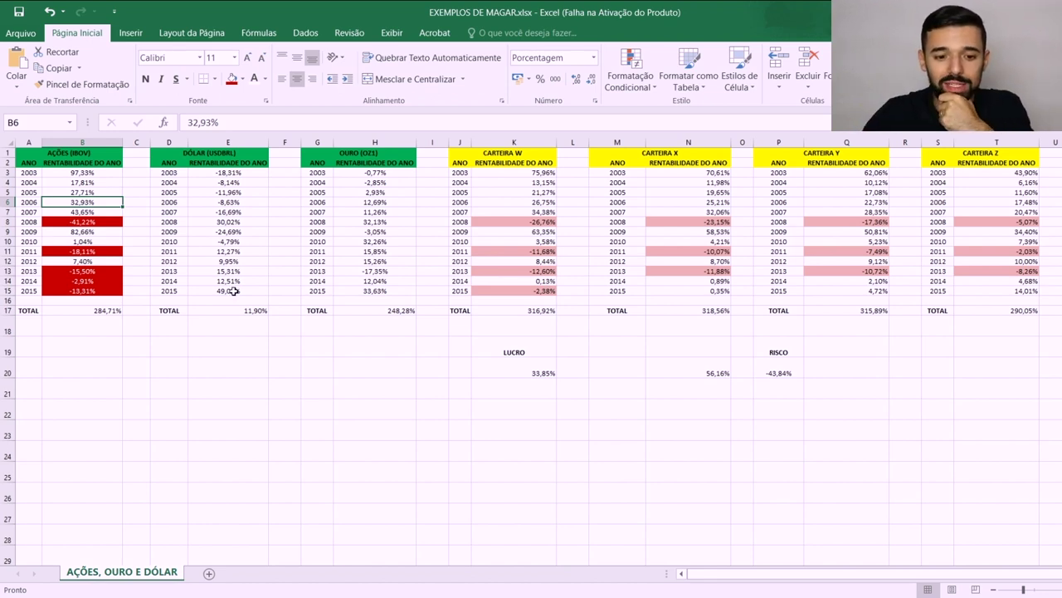
pyautogui.moveTo(234, 290); pyautogui.dragTo(215, 314)
pyautogui.click(69, 282)
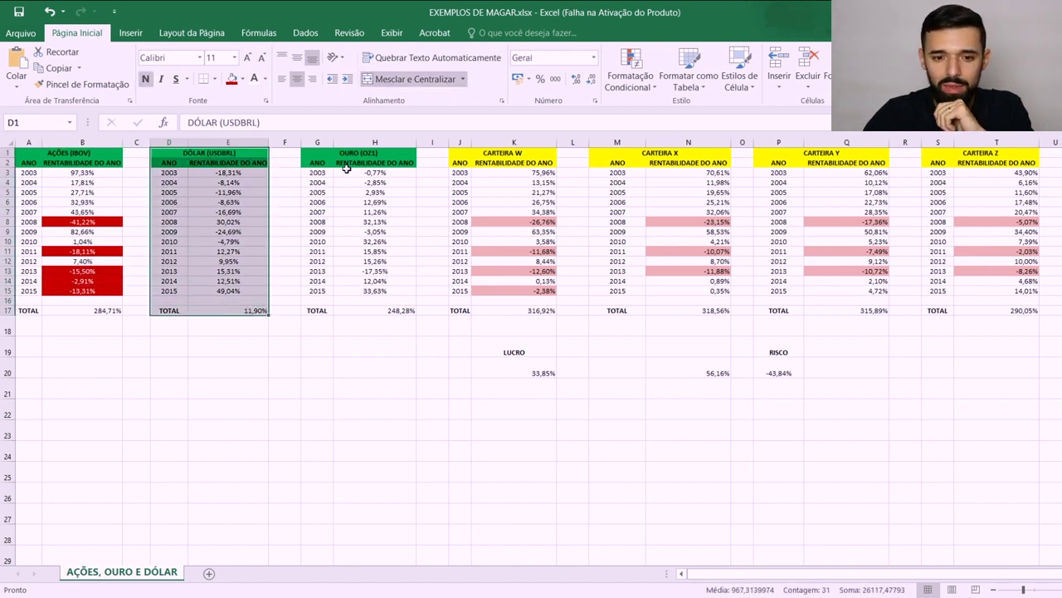
# Review the OURO (OZ1) table, from the 2003 return through 2015 and the total
pyautogui.moveTo(358, 154); pyautogui.dragTo(374, 308)
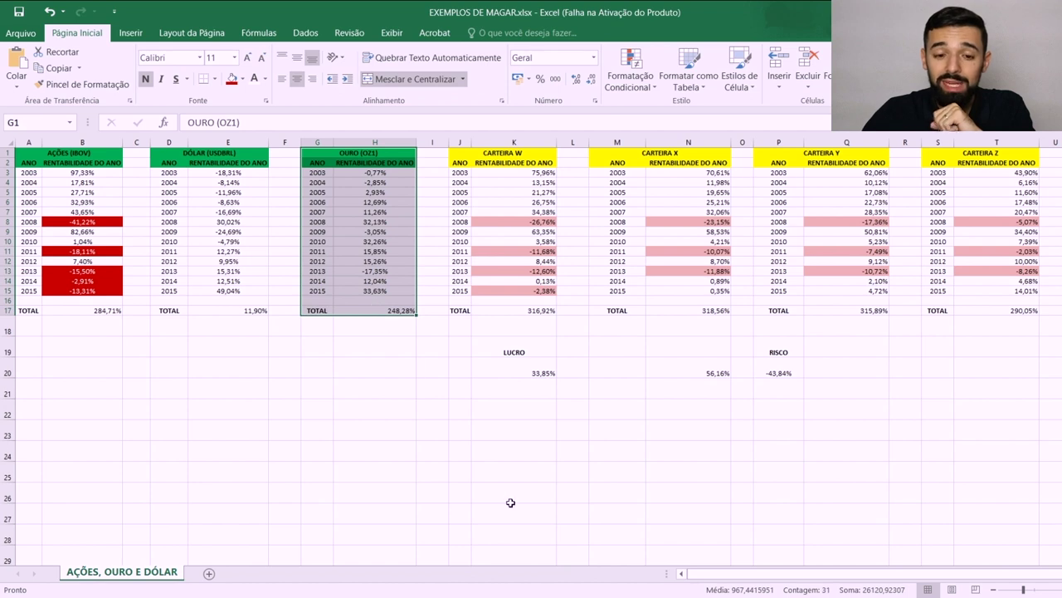
pyautogui.click(380, 172)
pyautogui.click(328, 174)
pyautogui.click(325, 291)
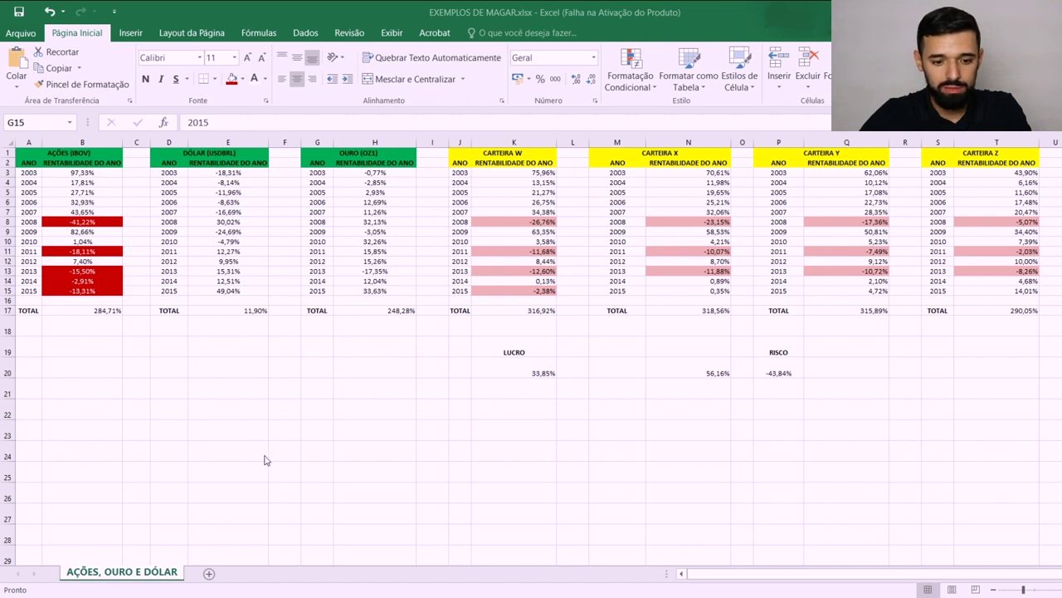
# Switch to the TradingView IBOV chart in the browser and frame the period from 2003 to 2016
pyautogui.hotkey('alt', 'Tab')
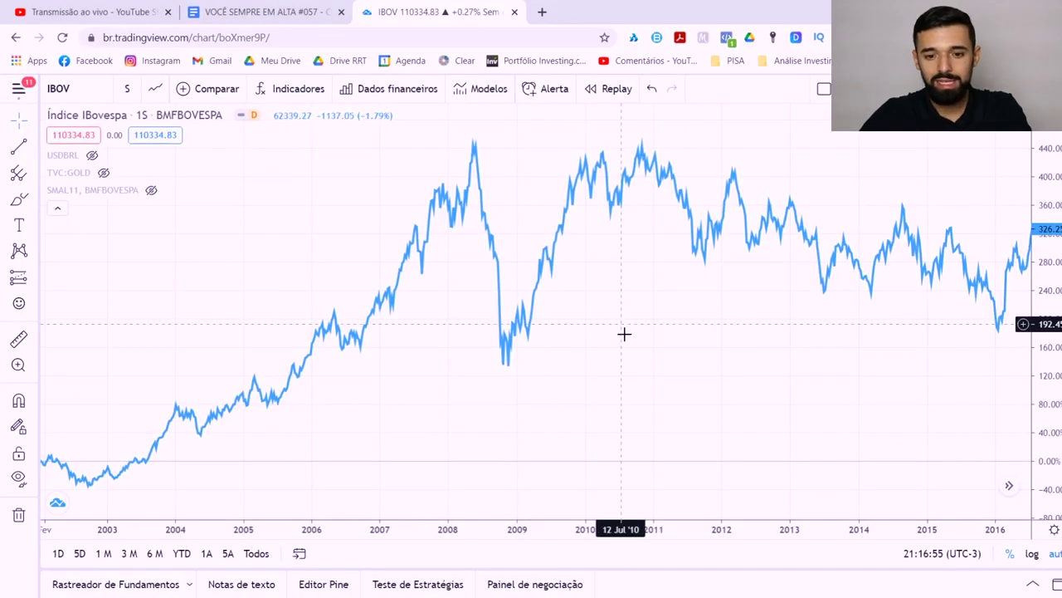
pyautogui.scroll(2, 536, 410)
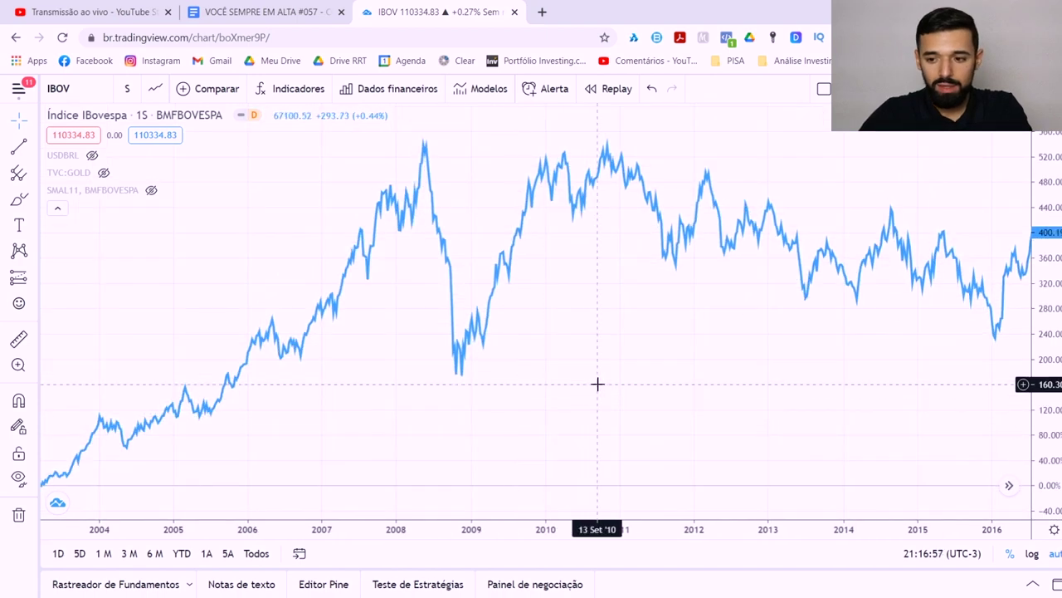
pyautogui.moveTo(600, 385); pyautogui.dragTo(633, 381)
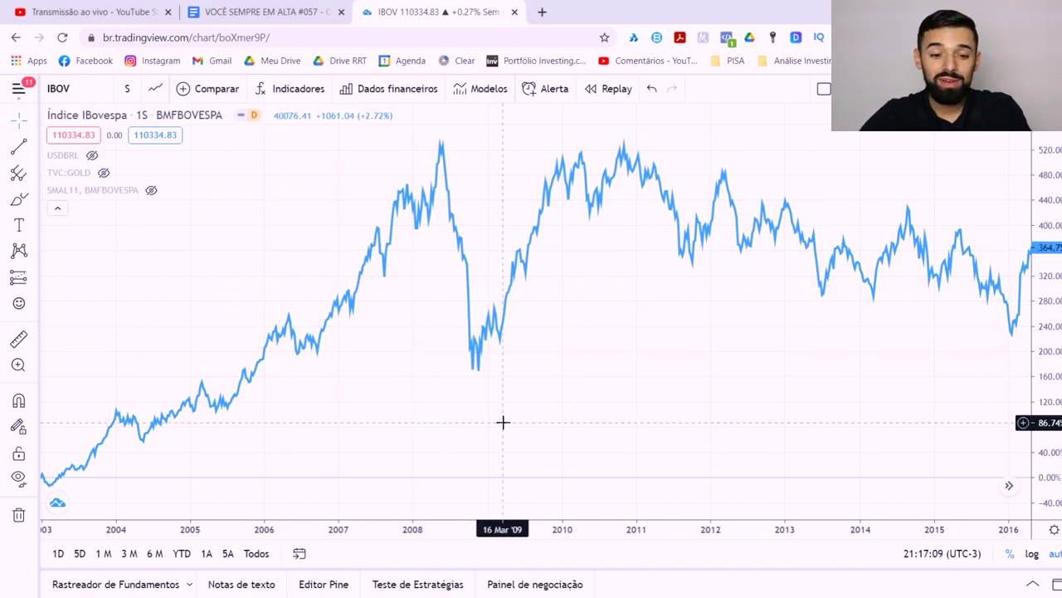
pyautogui.moveTo(503, 422); pyautogui.dragTo(525, 421)
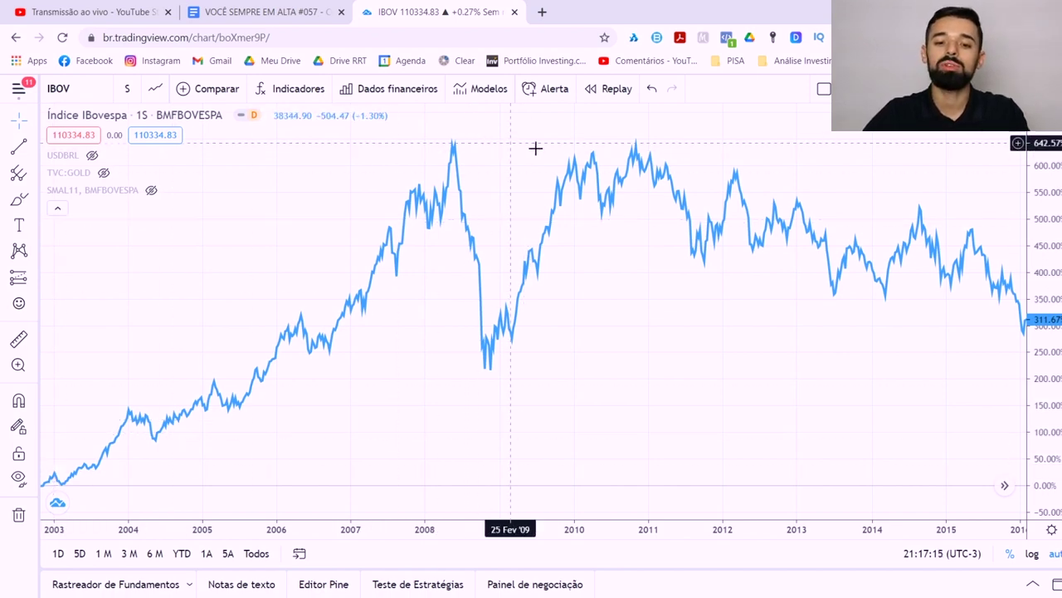
# Examine the full price history of the IBOV index on the chart, from the mid-1990s to 2021
pyautogui.scroll(-4, 922, 337)
pyautogui.hscroll(5, 847, 410)
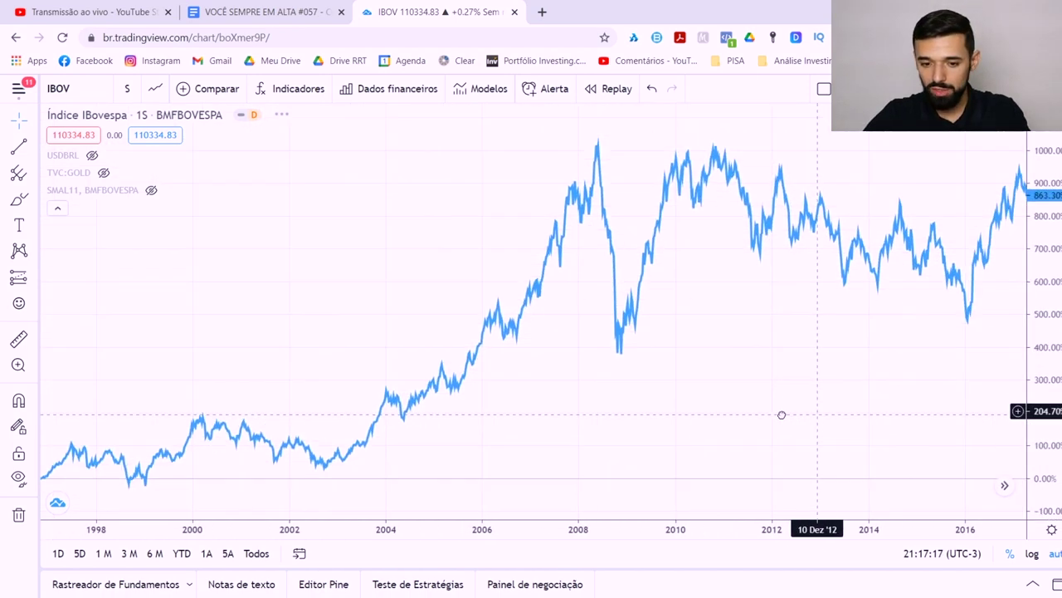
pyautogui.scroll(-3, 697, 419)
pyautogui.scroll(2, 825, 434)
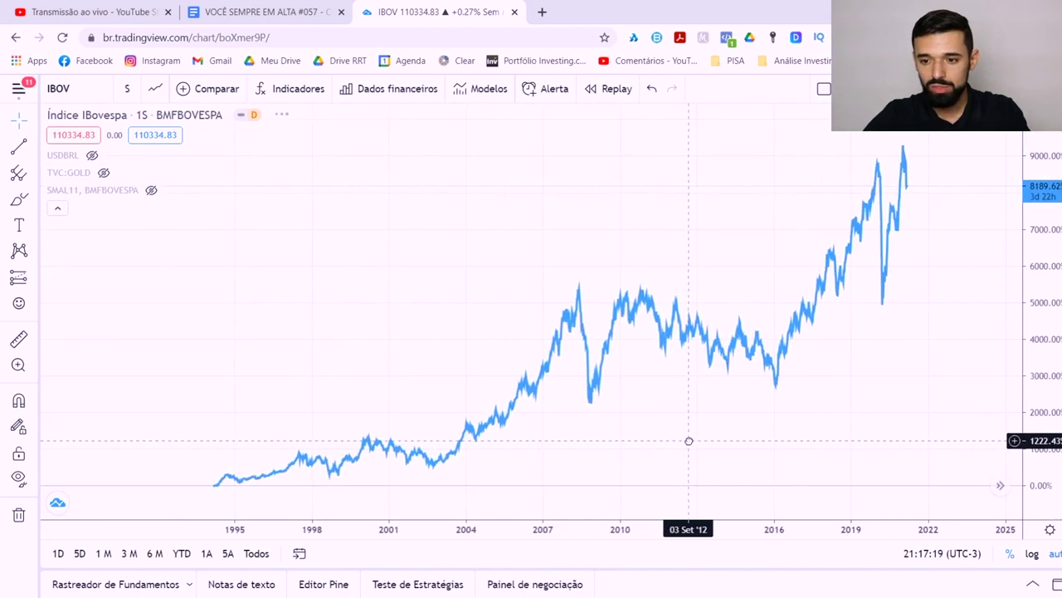
pyautogui.hscroll(3, 688, 440)
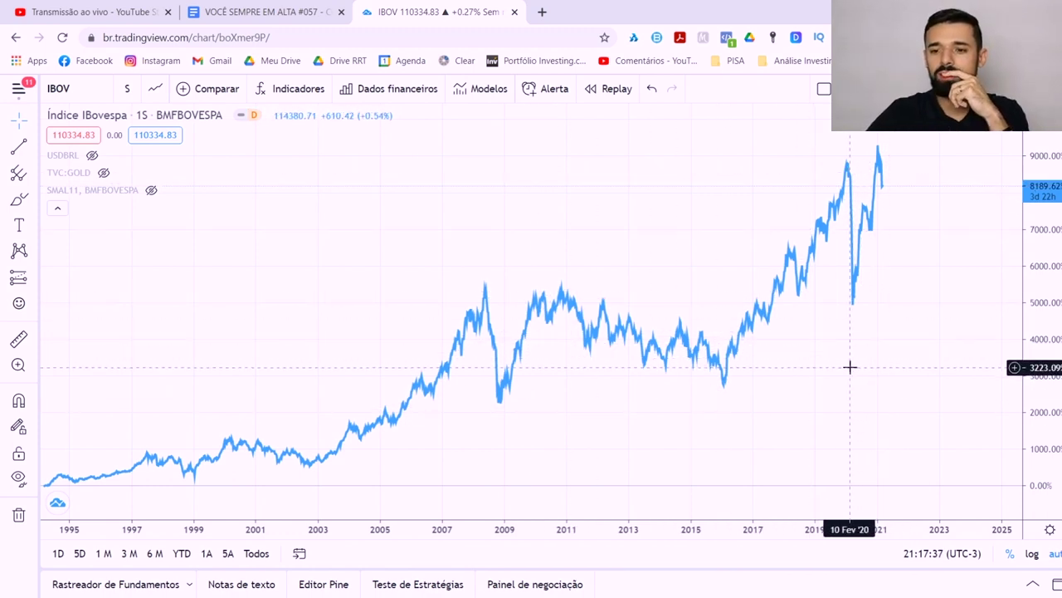
pyautogui.moveTo(850, 366); pyautogui.dragTo(913, 356)
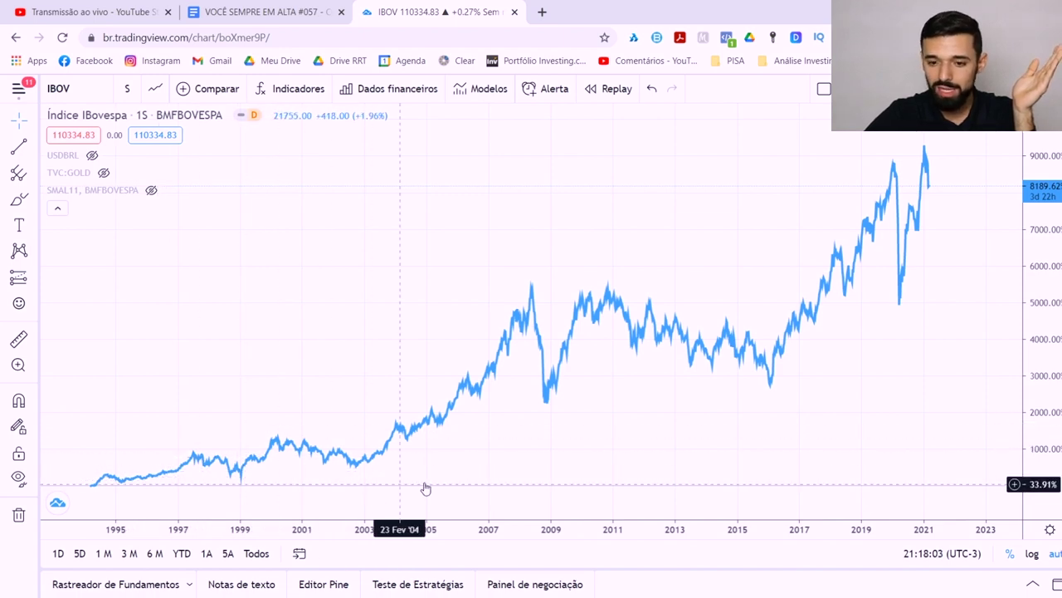
# Narrow the IBOV chart back to the 2003 to 2015 period and examine the index's movement
pyautogui.scroll(5, 431, 479)
pyautogui.moveTo(322, 473); pyautogui.dragTo(822, 389)
pyautogui.scroll(1, 822, 389)
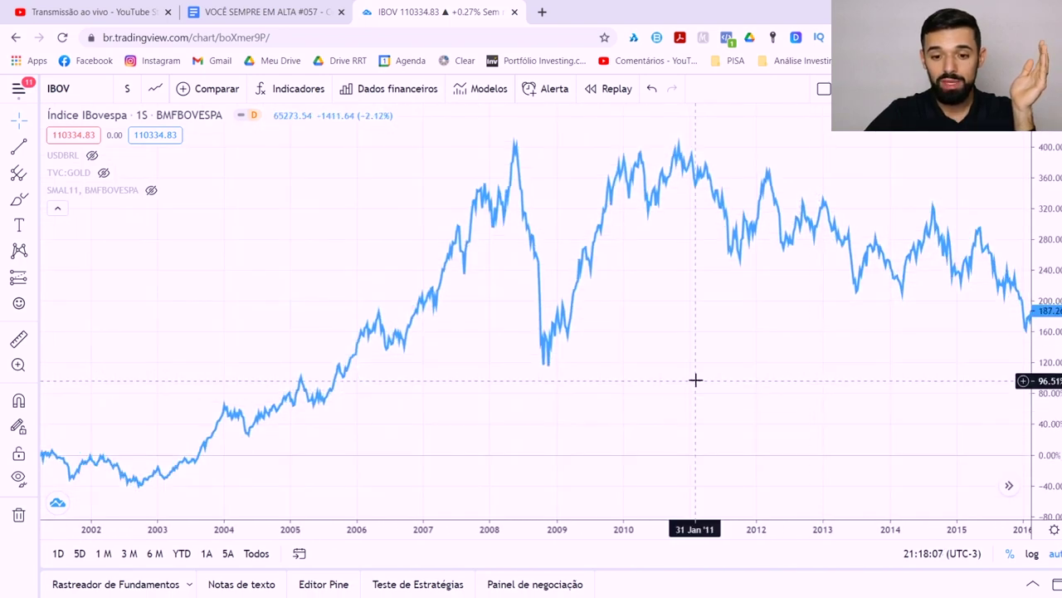
pyautogui.scroll(1, 695, 379)
pyautogui.moveTo(682, 380)
pyautogui.mouseDown()
pyautogui.moveTo(645, 379)
pyautogui.moveTo(688, 386)
pyautogui.mouseUp()
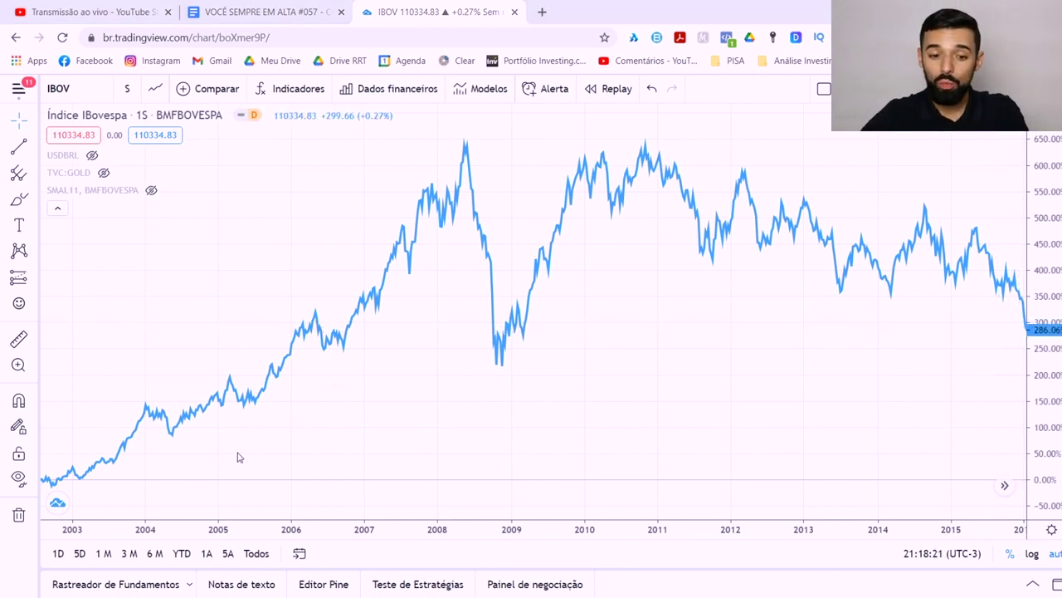
# Switch back to the Excel workbook and compare the 2003–2015 stock returns with the dollar returns for 2003–2010 and 2011–2015
pyautogui.hotkey('alt', 'Tab')
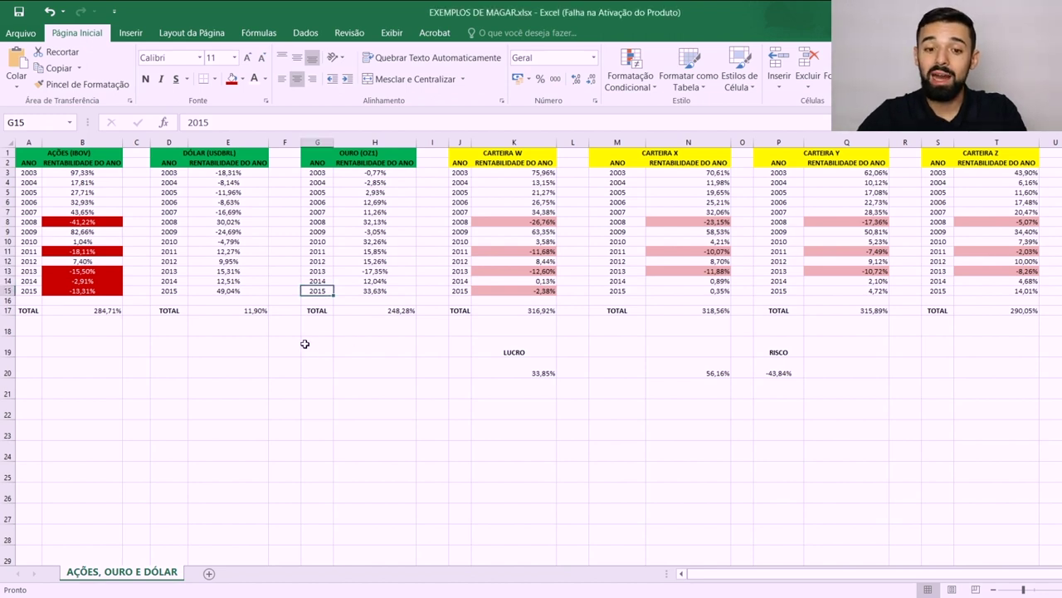
pyautogui.moveTo(93, 173); pyautogui.dragTo(94, 290)
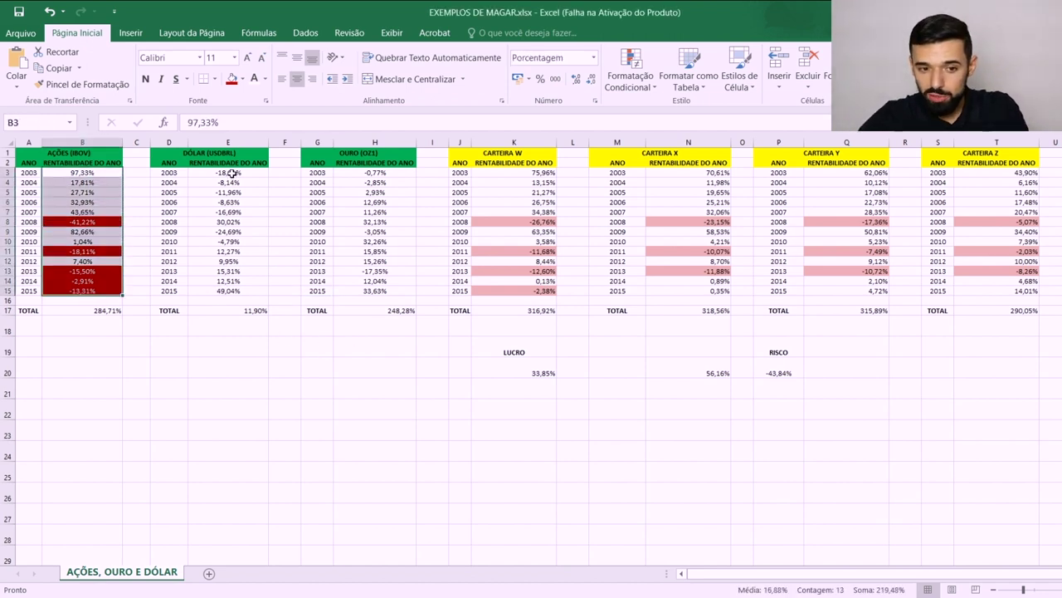
pyautogui.moveTo(231, 172); pyautogui.dragTo(229, 242)
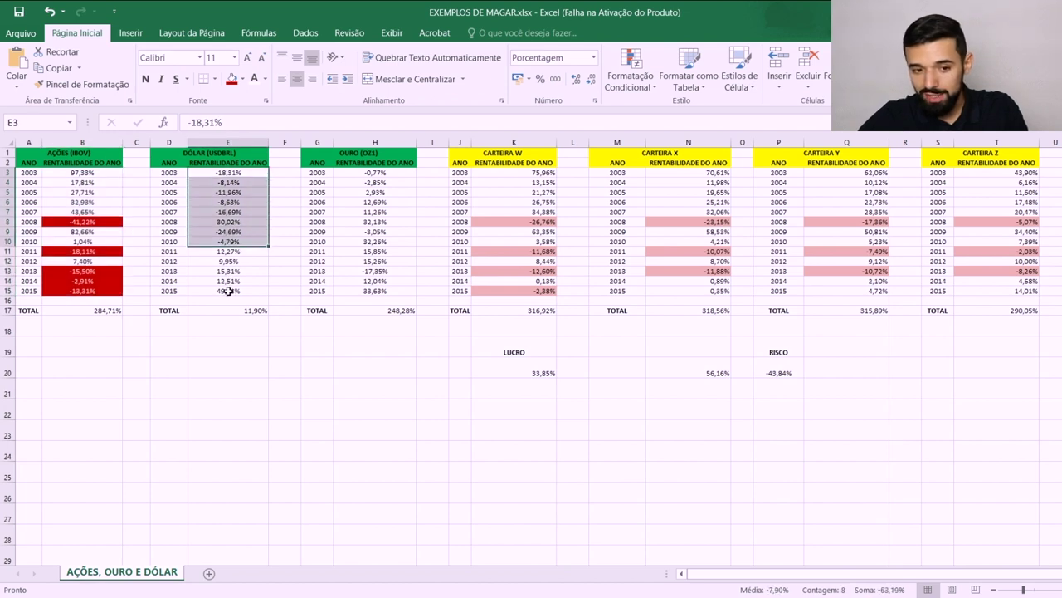
pyautogui.moveTo(228, 292); pyautogui.dragTo(232, 248)
pyautogui.click(213, 329)
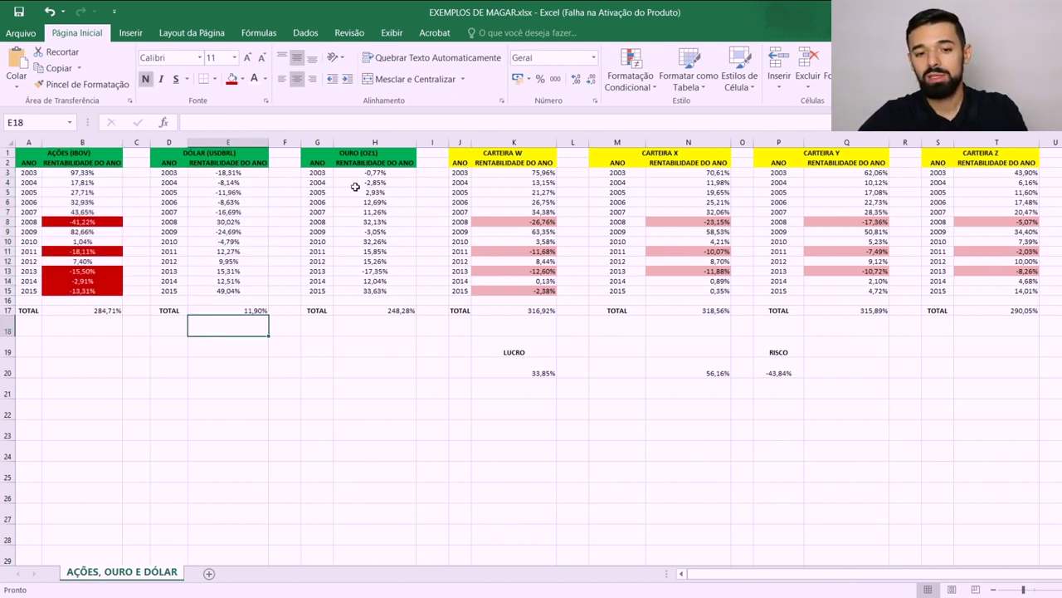
# Review the OURO (OZ1) returns and total formula, and select the stock, dollar and gold tables together
pyautogui.moveTo(367, 155); pyautogui.dragTo(366, 312)
pyautogui.click(366, 310)
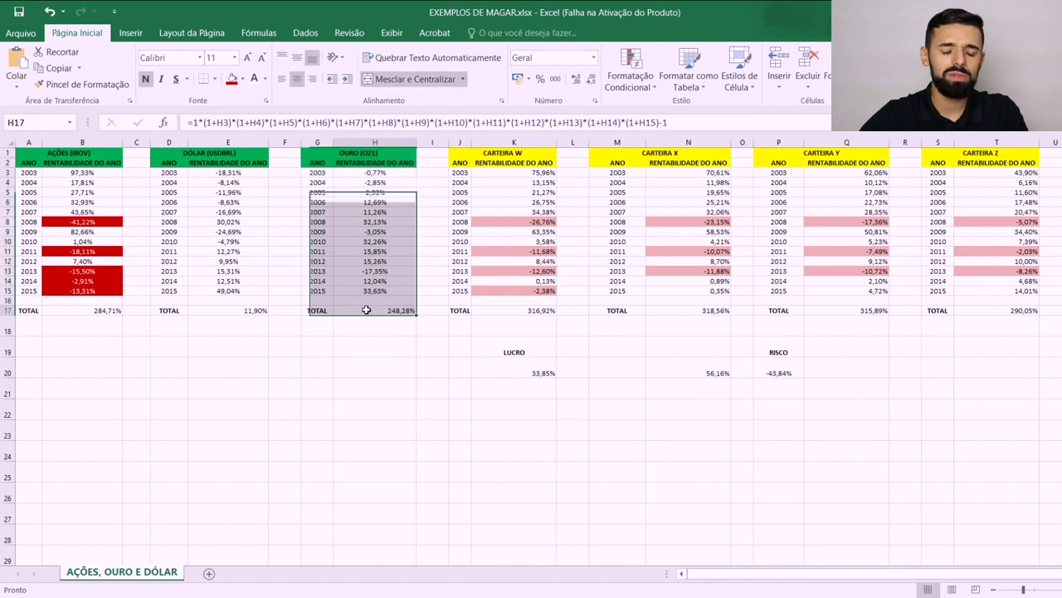
pyautogui.click(378, 191)
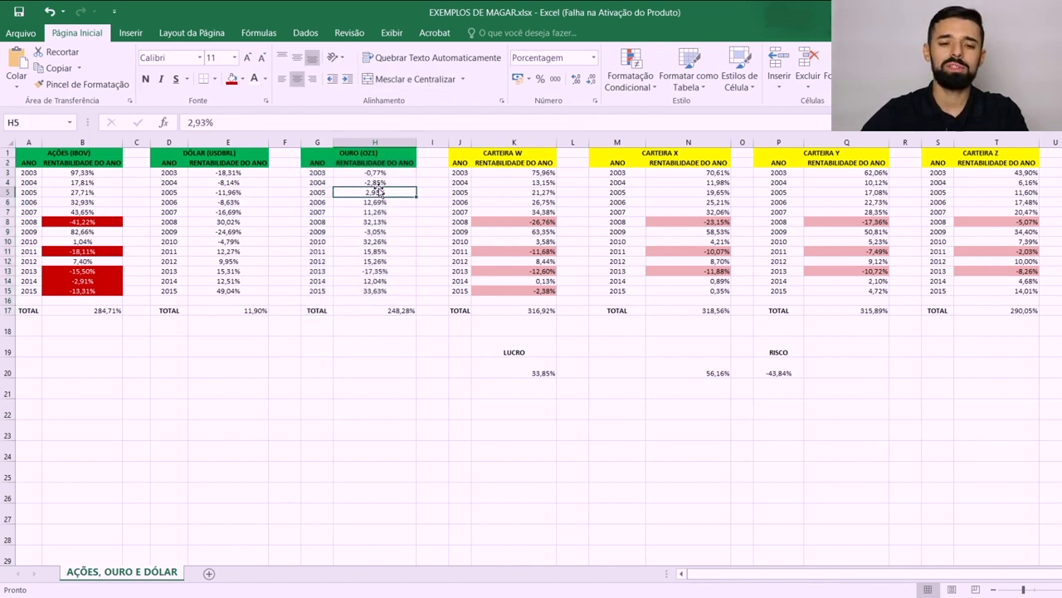
pyautogui.click(372, 371)
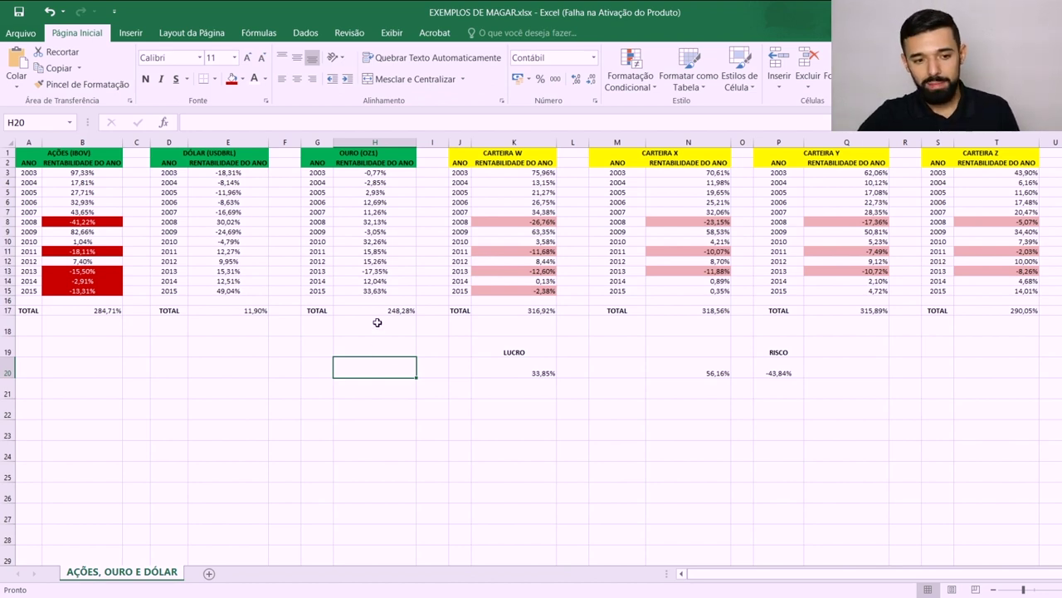
pyautogui.moveTo(384, 332); pyautogui.dragTo(25, 153)
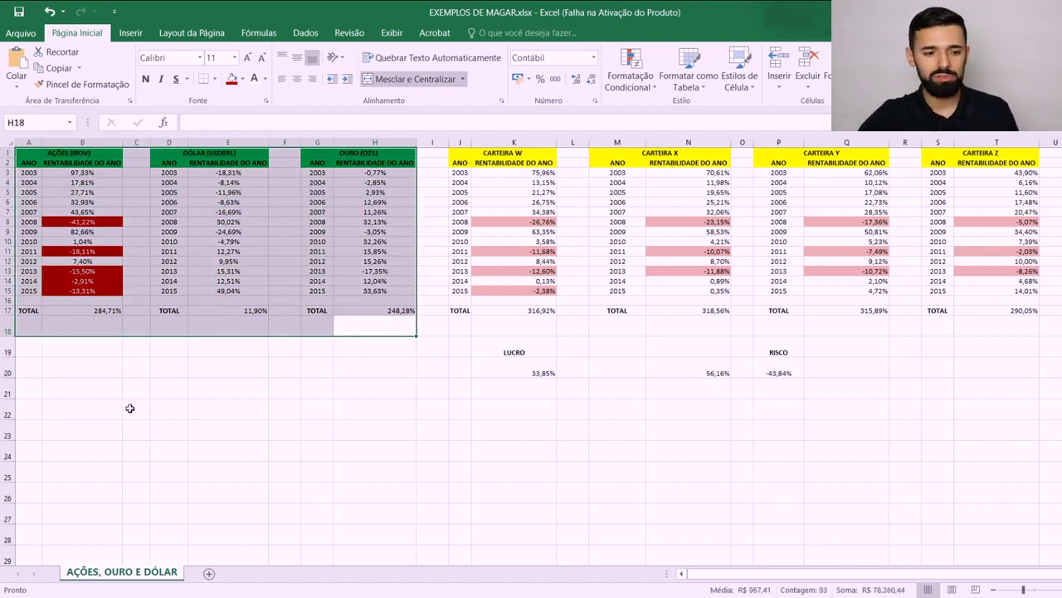
# Enter the labels FUNDOS IMOBILIÁRIOS in cell B22 and TÍTULOS PÚBLICOS in cell B23
pyautogui.click(91, 419)
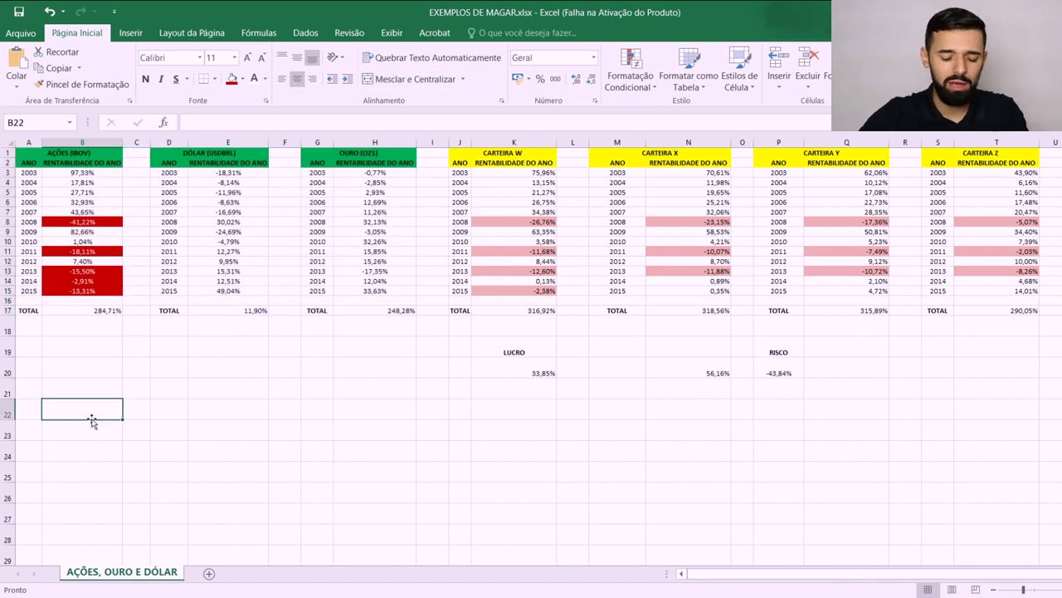
pyautogui.write('FYBDIS')
pyautogui.press('BackSpace')
pyautogui.press('BackSpace')
pyautogui.press('BackSpace')
pyautogui.press('BackSpace')
pyautogui.press('BackSpace')
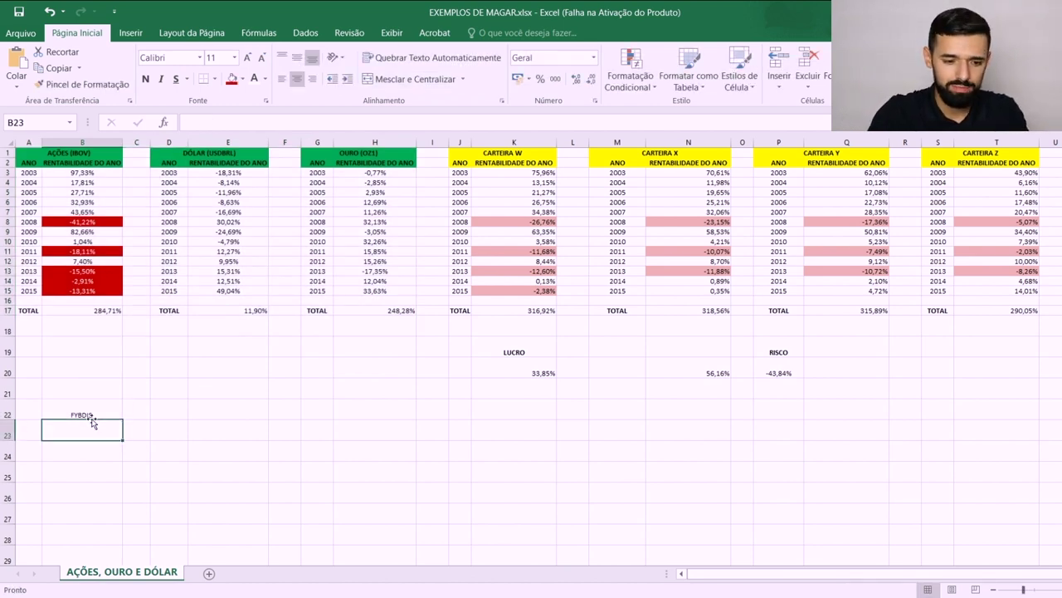
pyautogui.write('UNDOS IMOBILIÁRIOS')
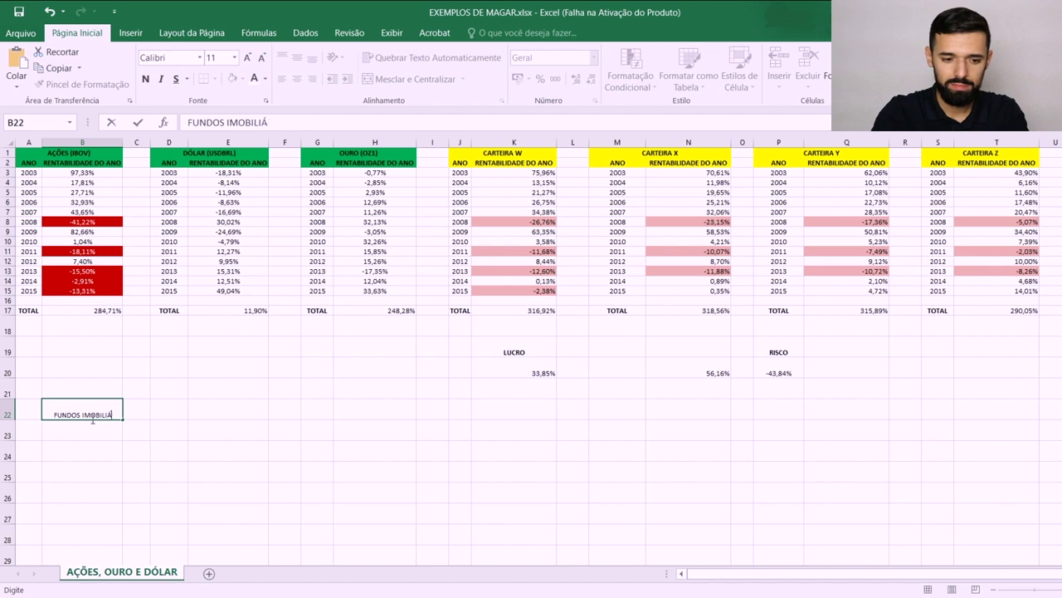
pyautogui.press('Return')
pyautogui.write('TÍTULOS PÚBLICOS')
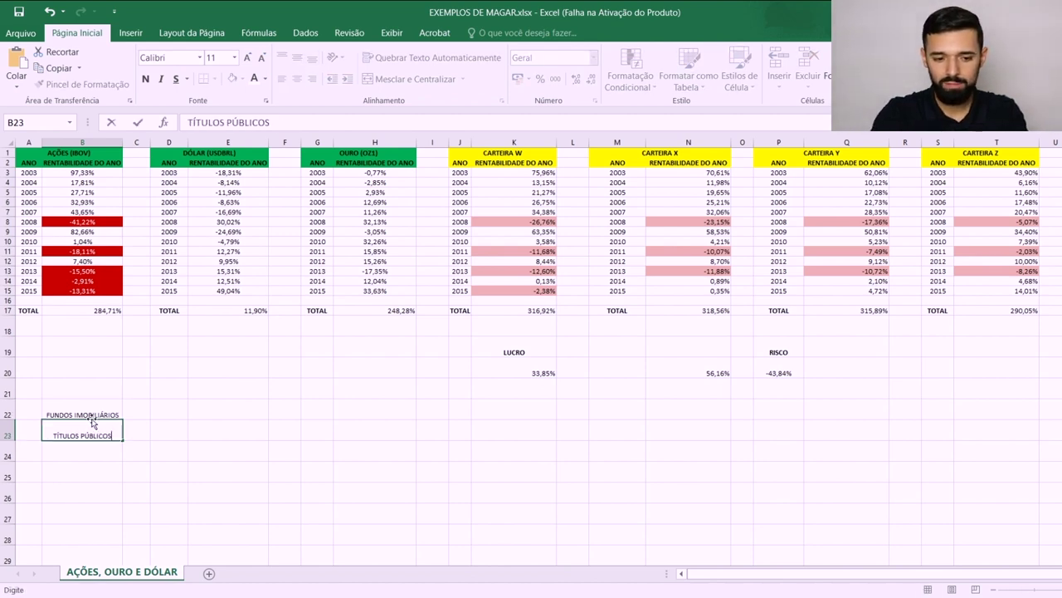
pyautogui.press('Return')
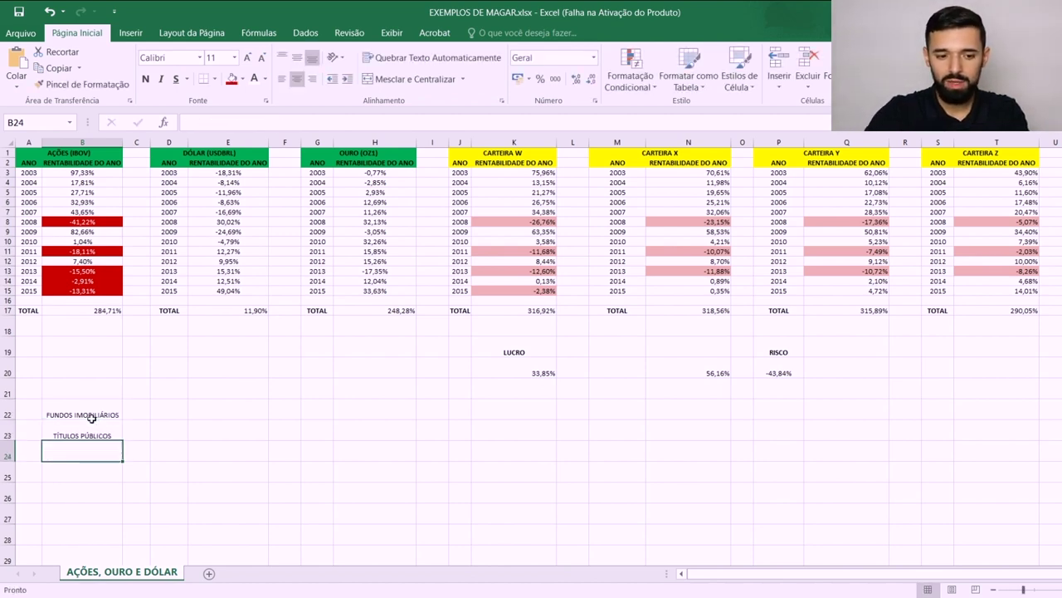
# Delete the FUNDOS IMOBILIÁRIOS and TÍTULOS PÚBLICOS labels from cells B22 and B23
pyautogui.moveTo(113, 415); pyautogui.dragTo(110, 425)
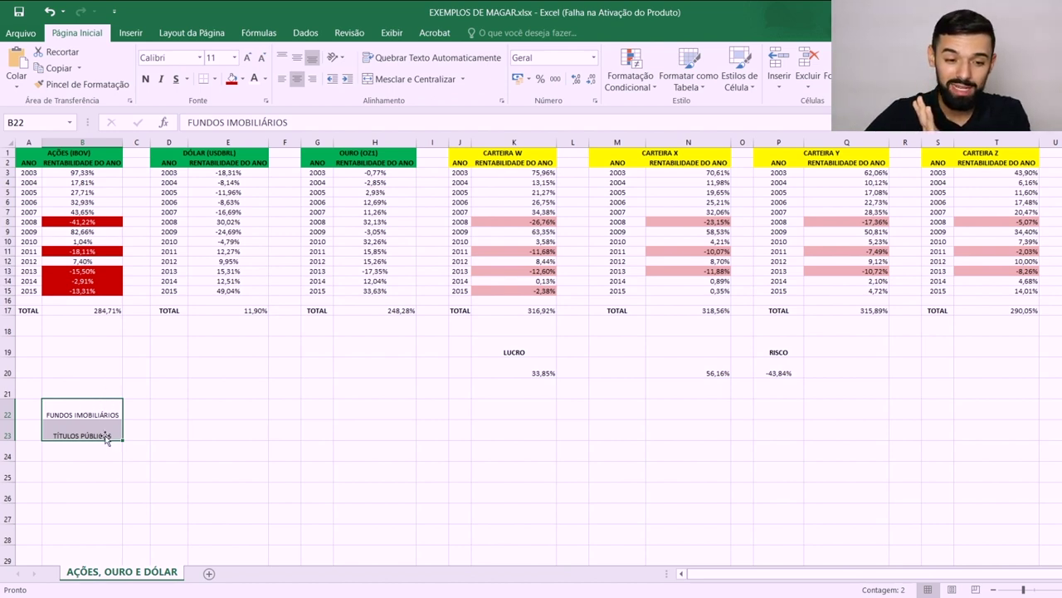
pyautogui.press('Delete')
pyautogui.click(175, 426)
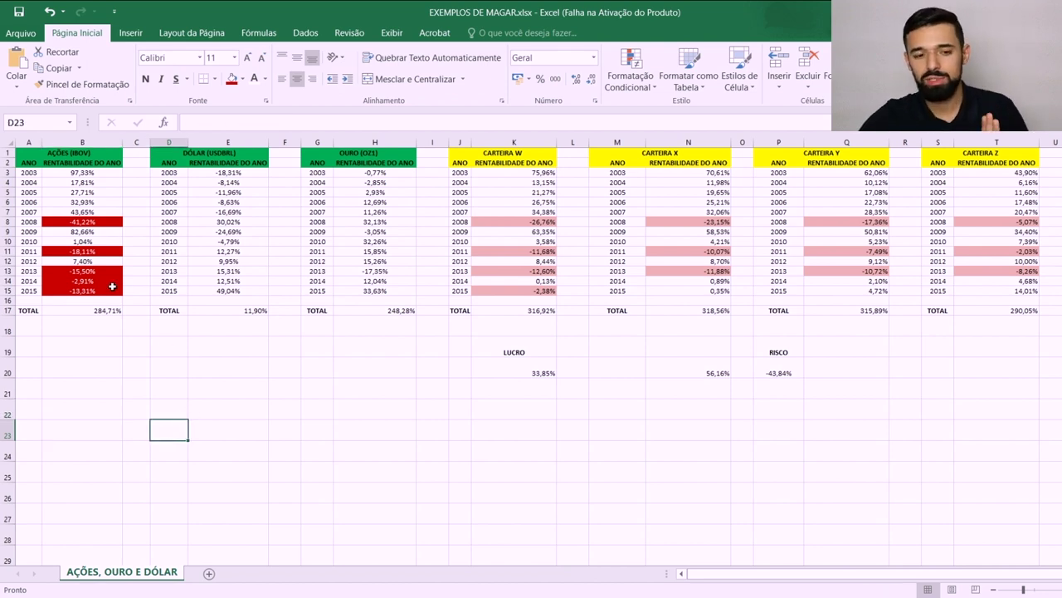
# Compare the 2004 returns of stocks, dollar and gold, and review the yearly AÇÕES (IBOV) returns from 2003 to 2015
pyautogui.click(106, 185)
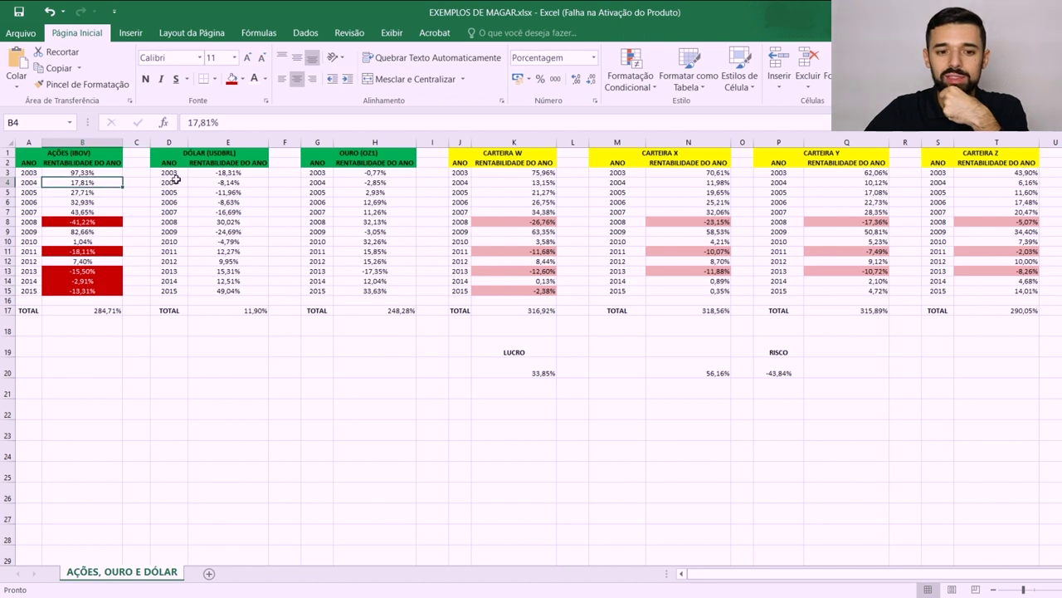
pyautogui.click(205, 184)
pyautogui.click(340, 186)
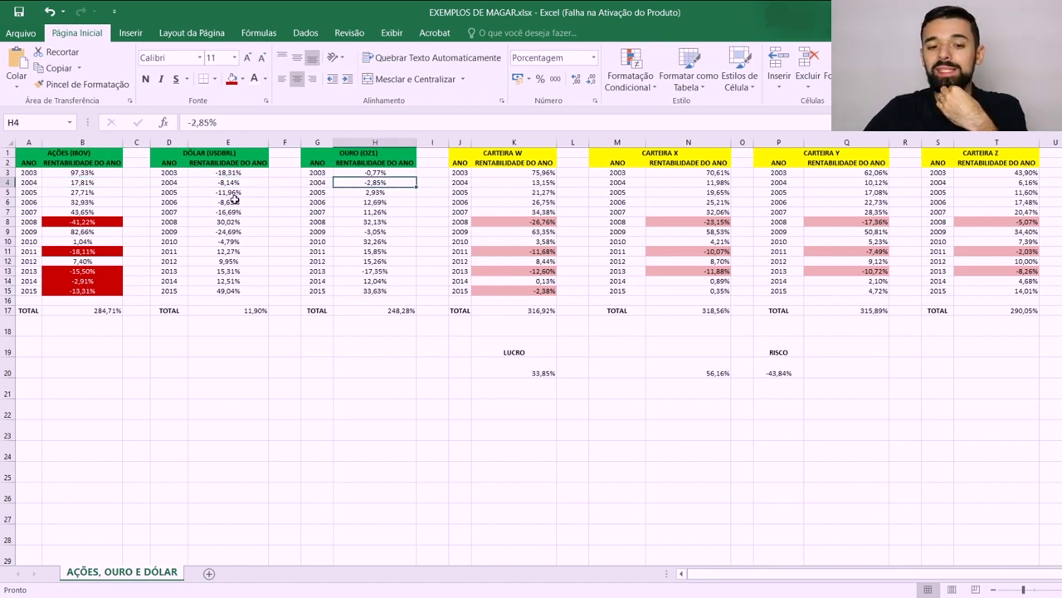
pyautogui.moveTo(122, 173); pyautogui.dragTo(105, 300)
pyautogui.moveTo(119, 173); pyautogui.dragTo(106, 284)
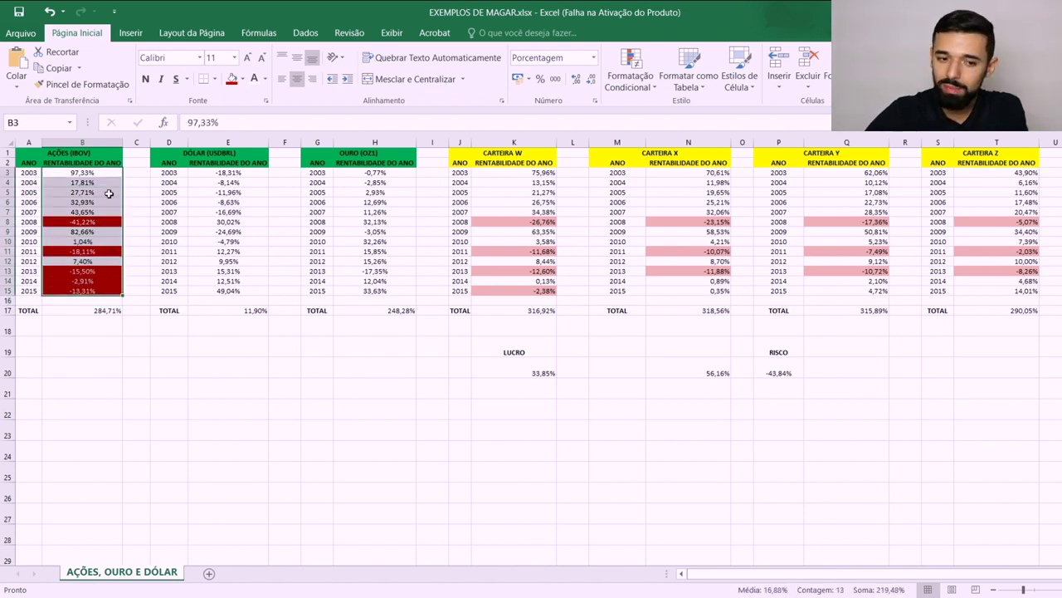
pyautogui.moveTo(129, 172); pyautogui.dragTo(132, 293)
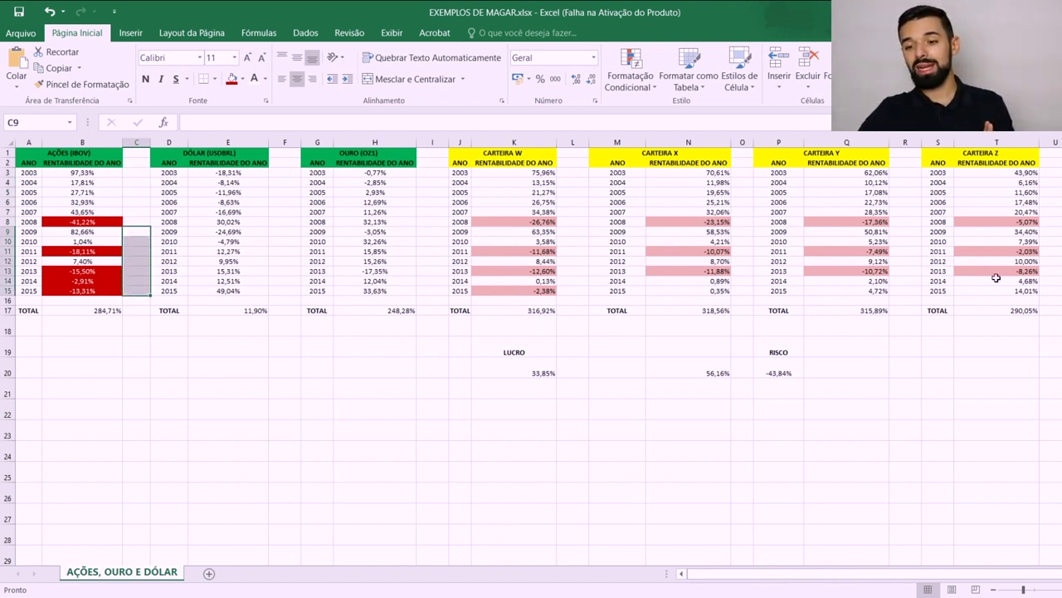
# Compare the totals of Carteiras W to Z with the stock total, and examine the stock losses in 2008, 2011 and 2013
pyautogui.click(1013, 324)
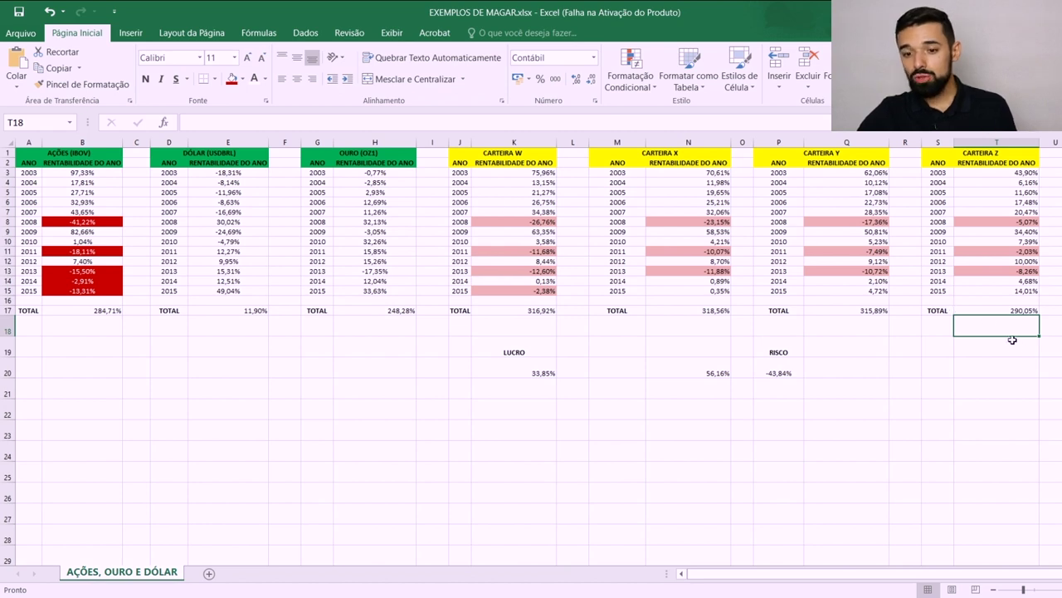
pyautogui.moveTo(993, 329); pyautogui.dragTo(525, 324)
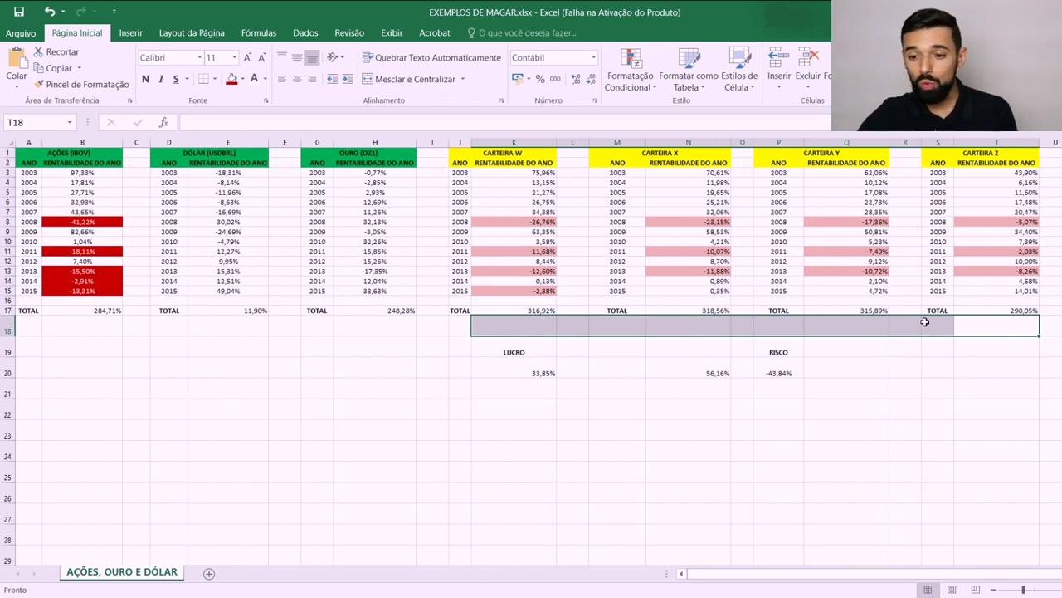
pyautogui.click(65, 312)
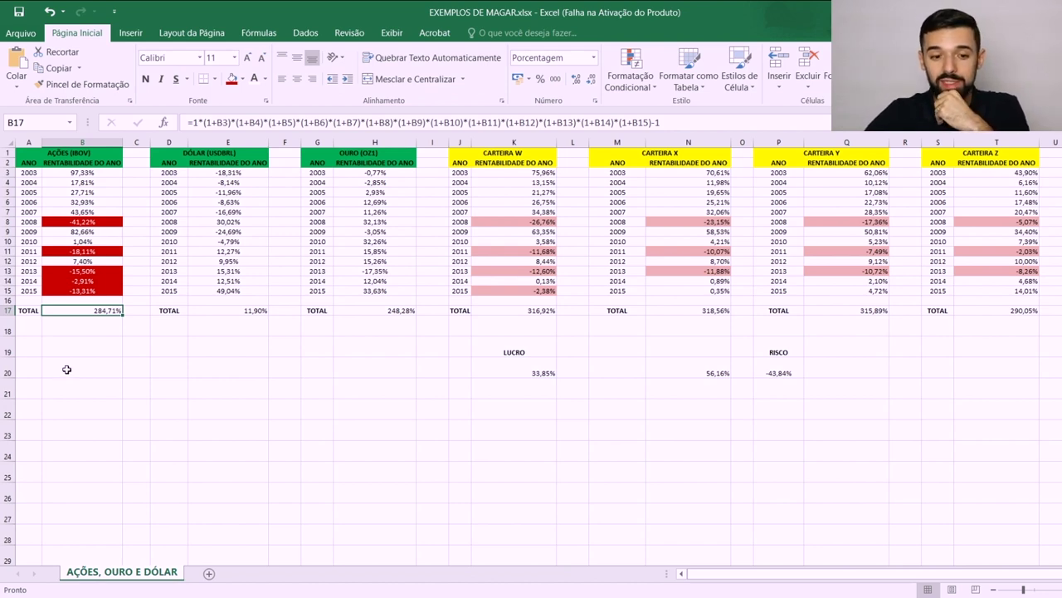
pyautogui.click(86, 221)
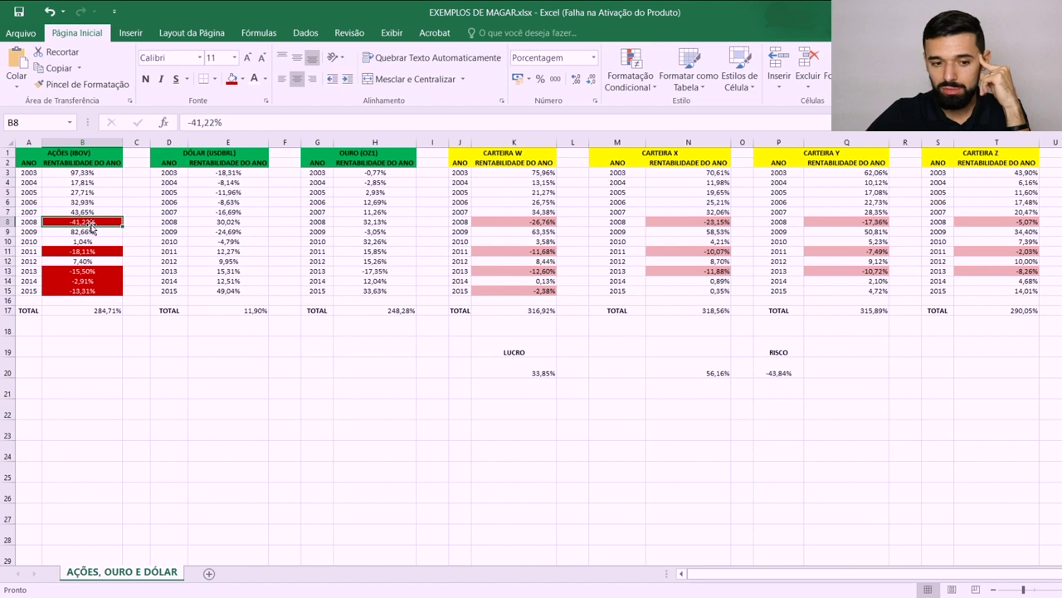
pyautogui.click(87, 271)
pyautogui.click(88, 253)
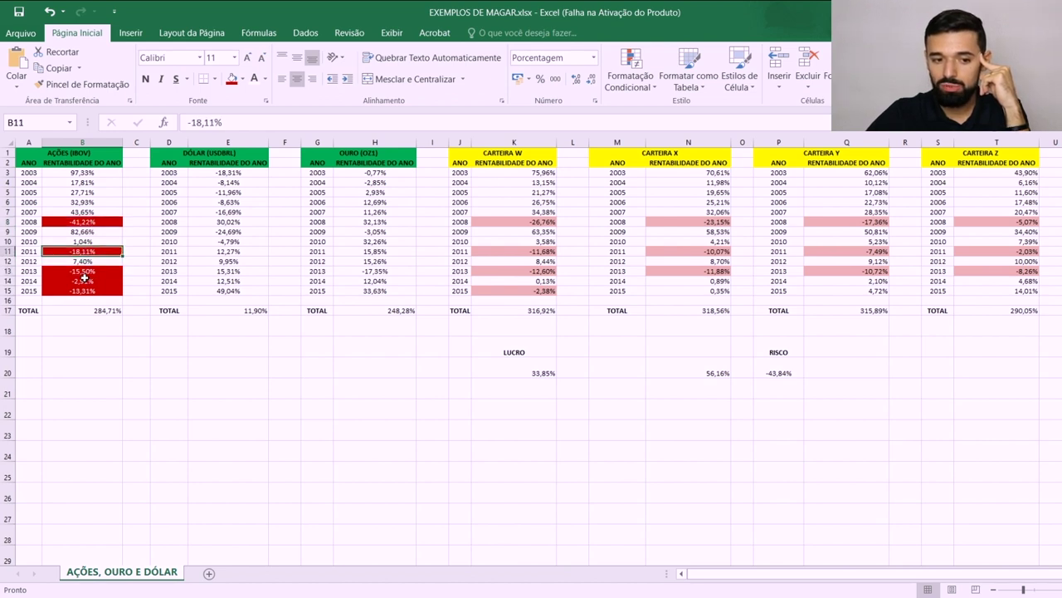
pyautogui.click(204, 414)
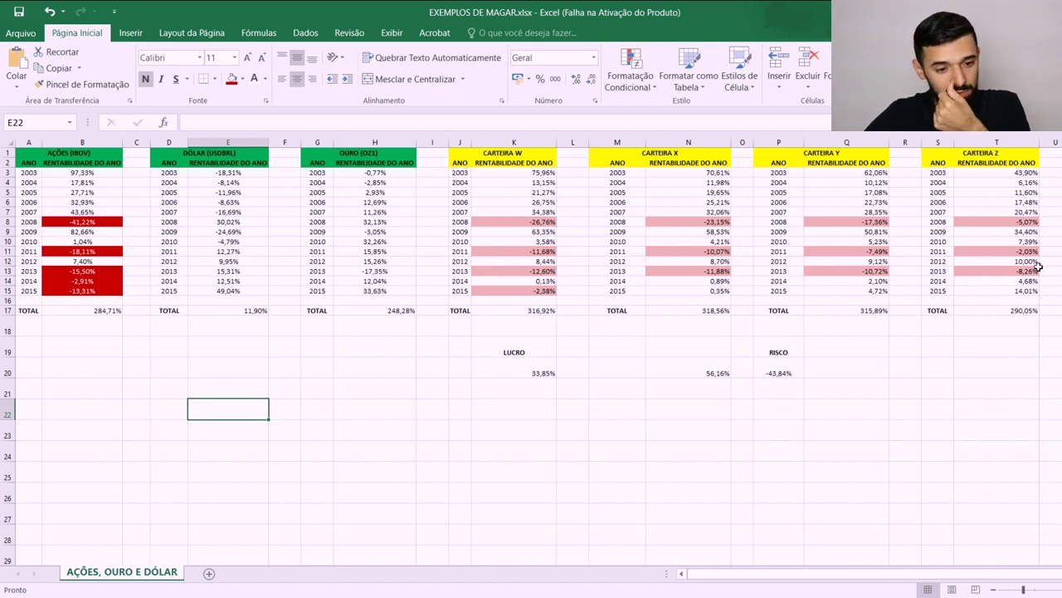
# Compare Carteira Z with AÇÕES (IBOV) by their total return formulas and their 2008 returns
pyautogui.click(1024, 311)
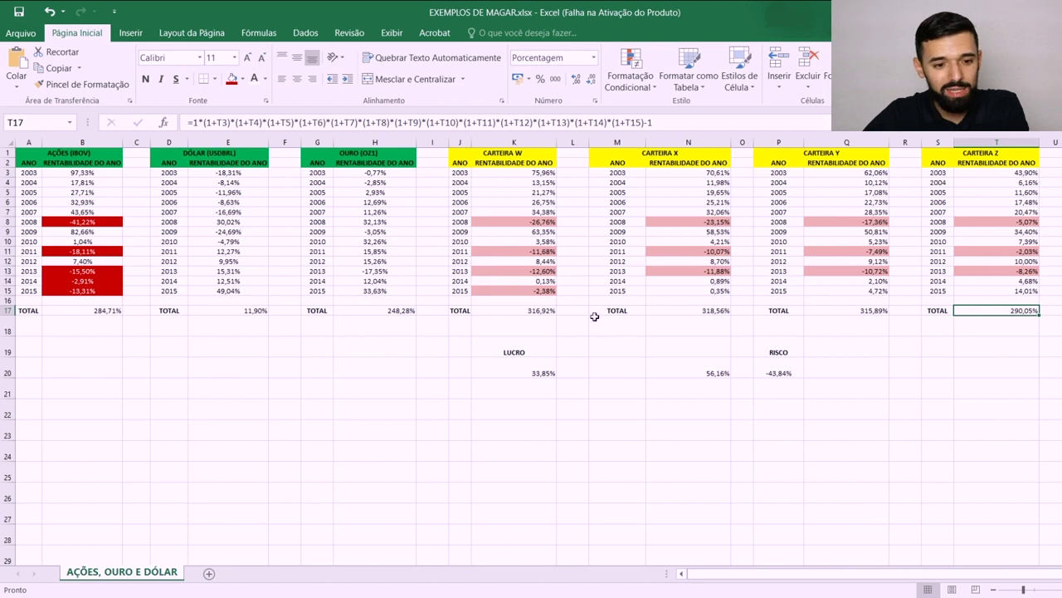
pyautogui.click(90, 314)
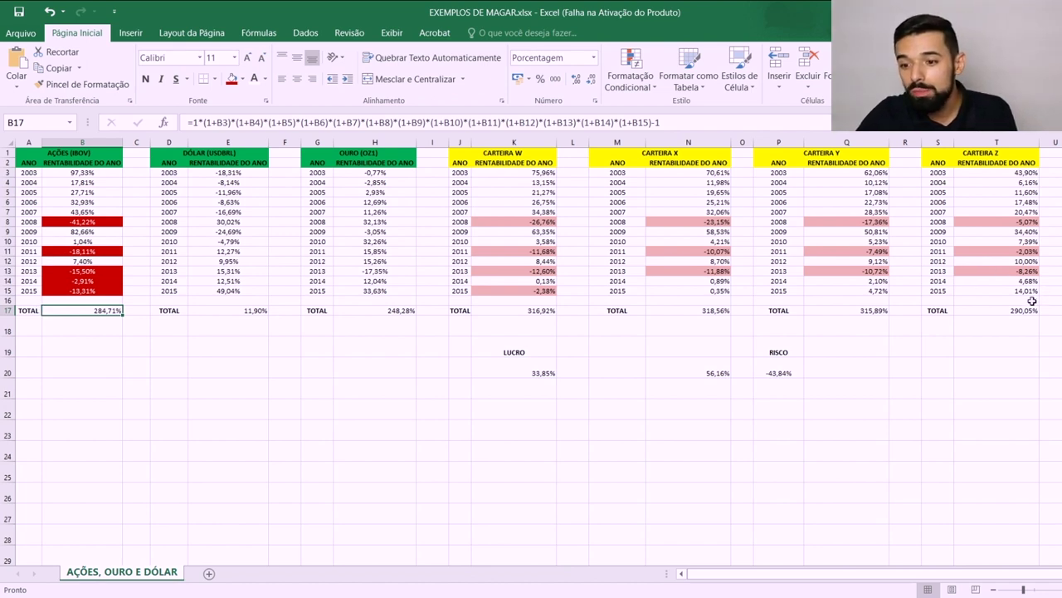
pyautogui.click(78, 222)
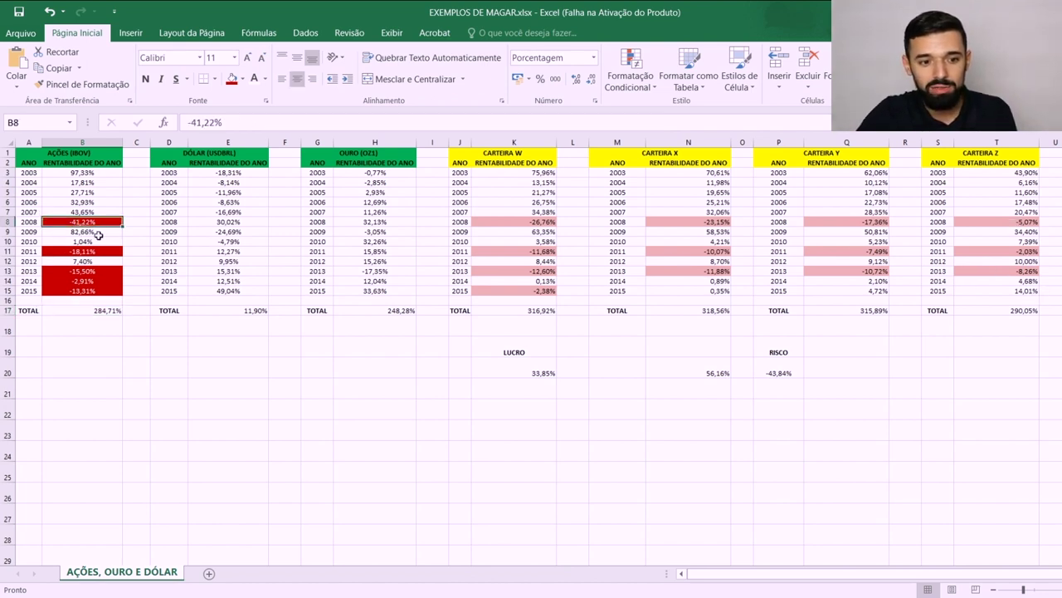
pyautogui.click(1033, 224)
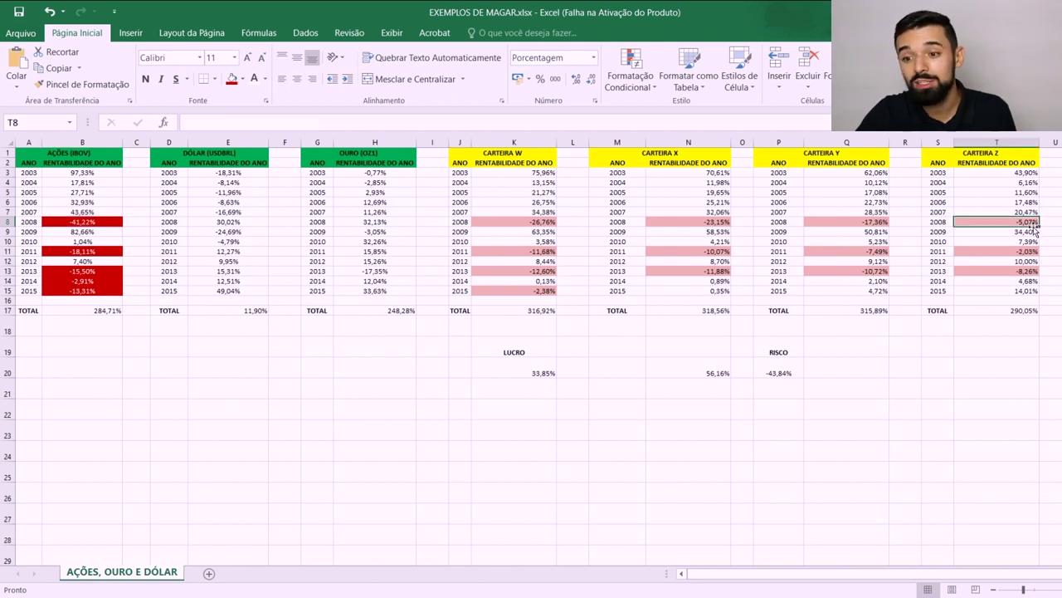
pyautogui.click(1042, 223)
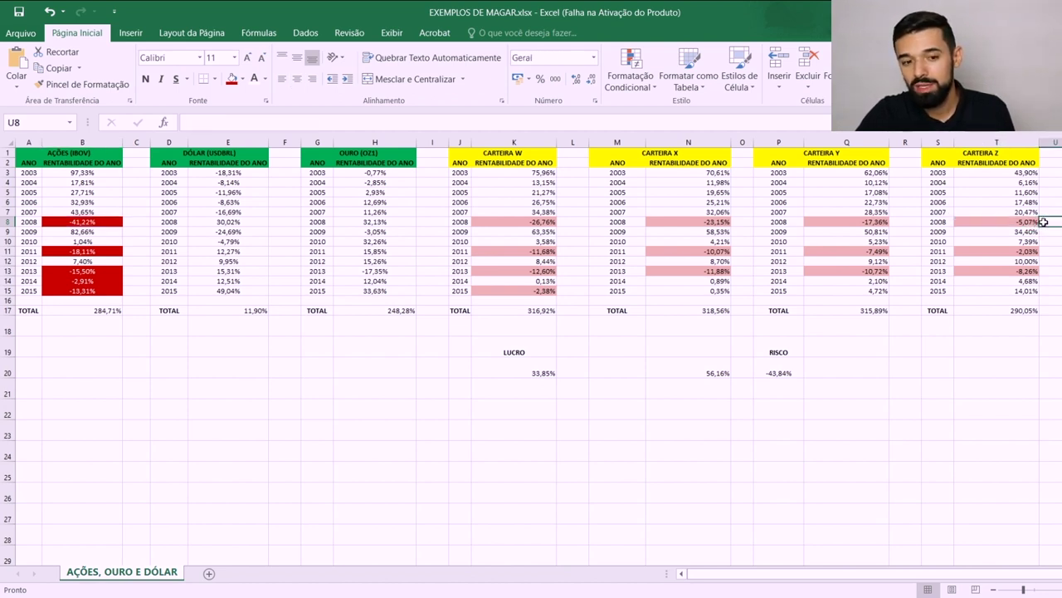